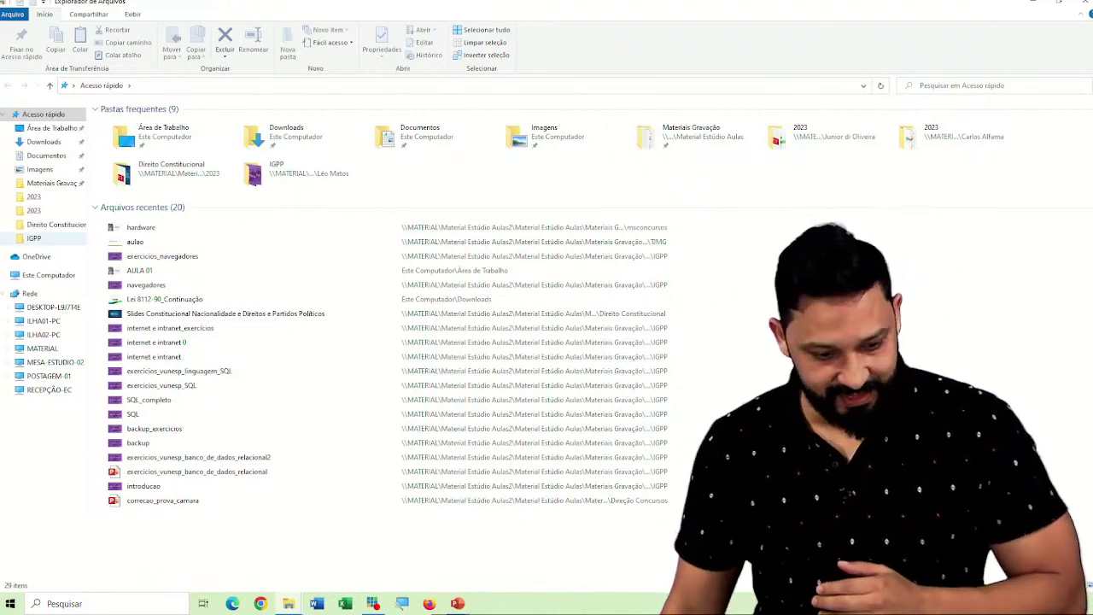
# - Open Este Computador and magnify the screen to 200% with the Magnifier
pyautogui.click(49, 275)
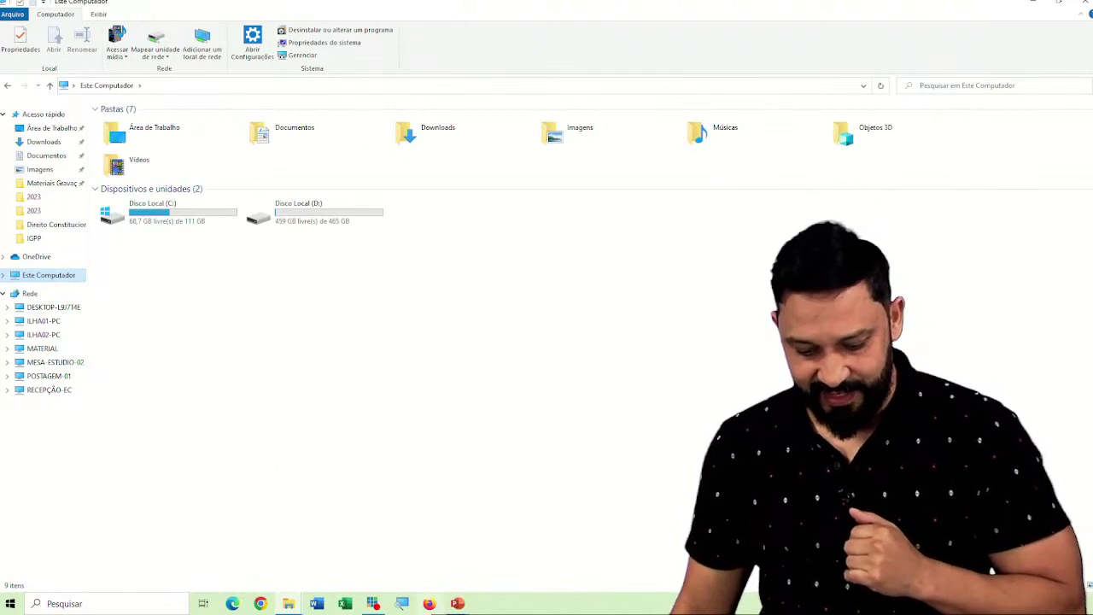
pyautogui.press('super+plus')
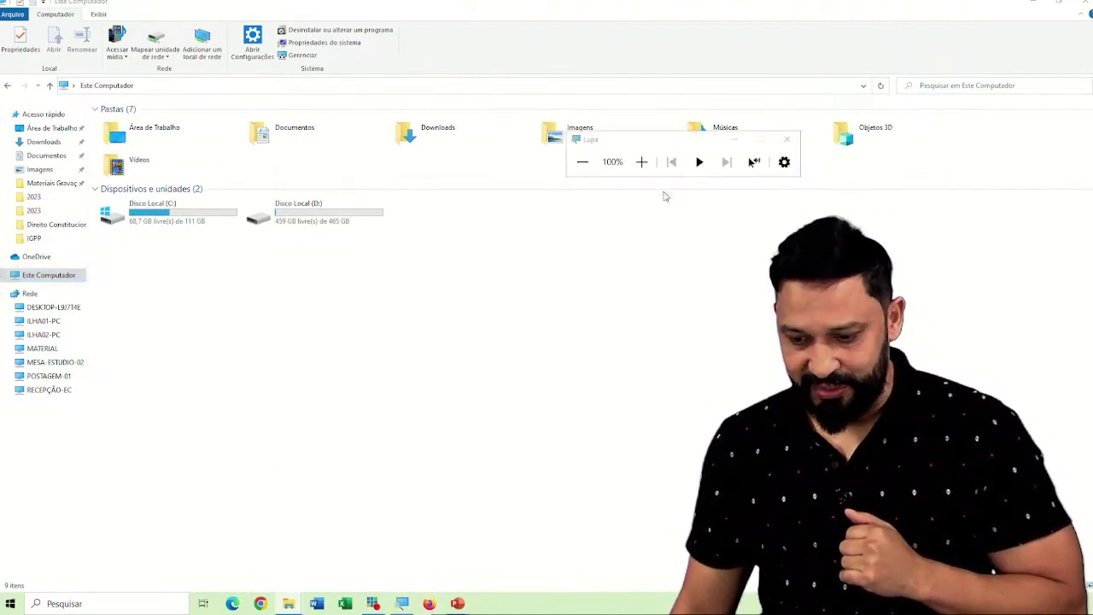
pyautogui.click(641, 161)
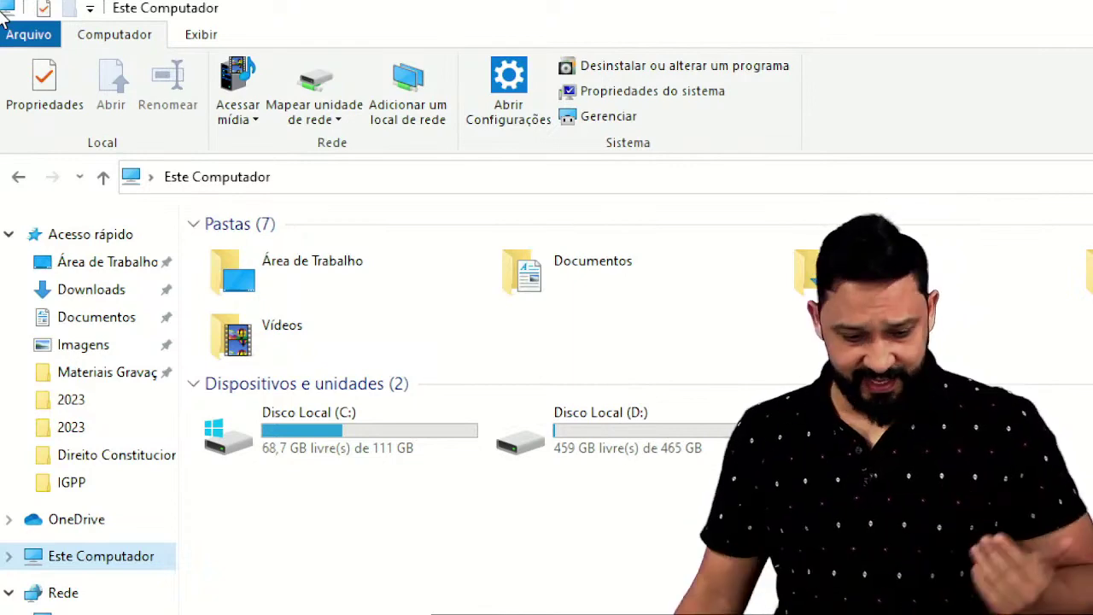
# - Open Disco Local (C:) and display its contents as large icons
pyautogui.click(303, 451)
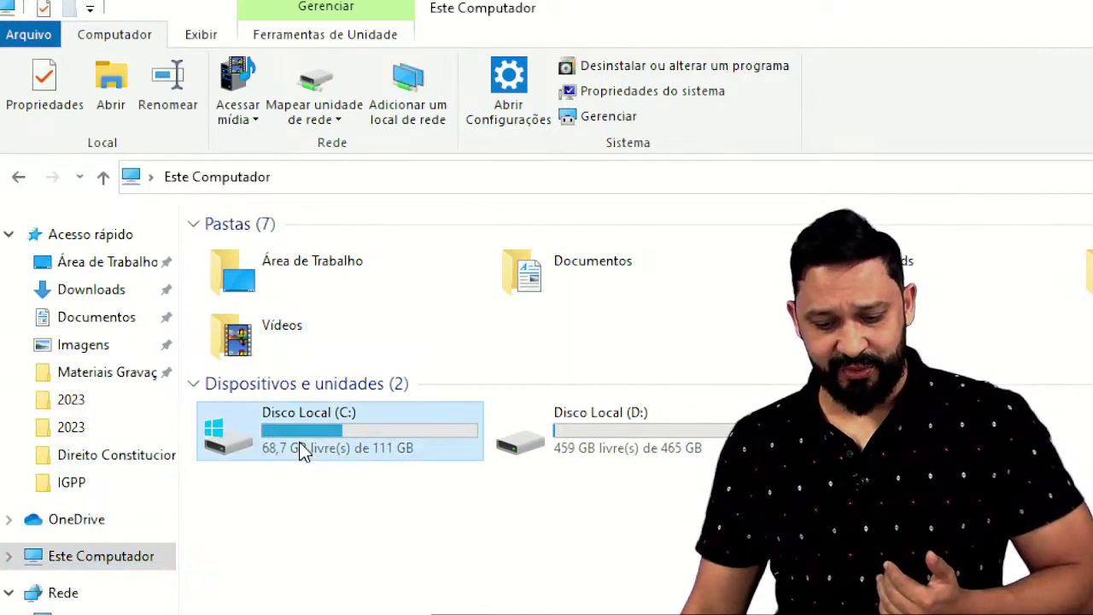
pyautogui.doubleClick(303, 451)
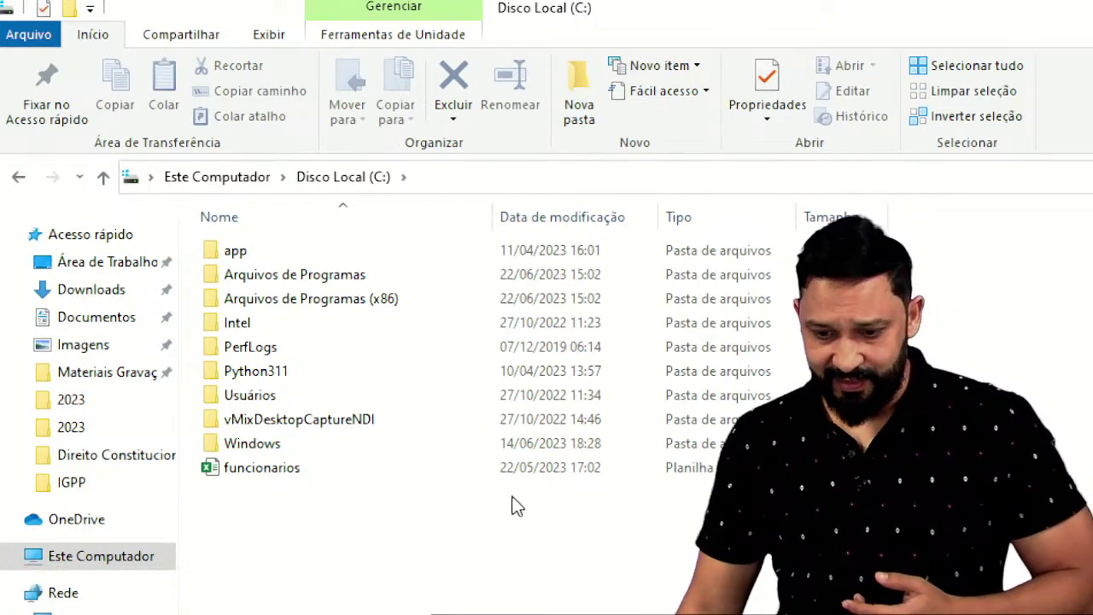
pyautogui.click(269, 34)
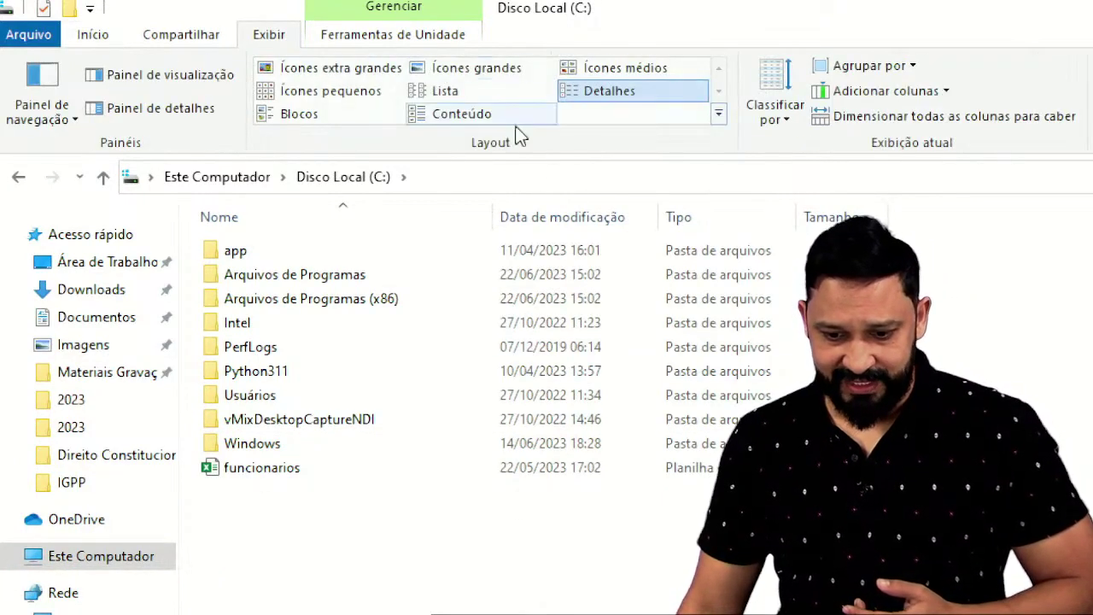
pyautogui.click(504, 75)
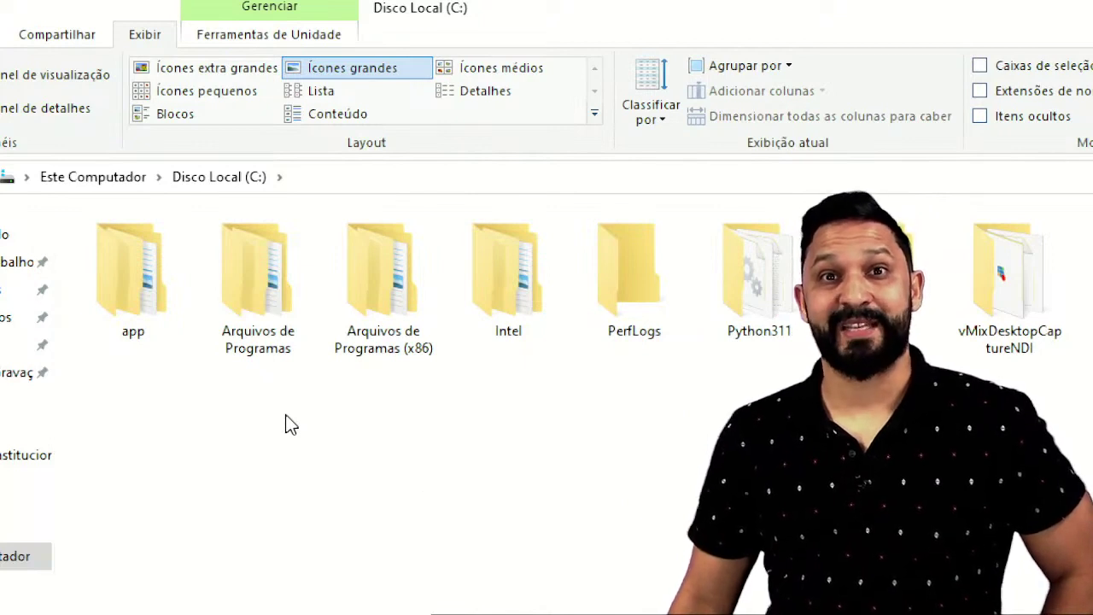
# - Select the adjacent folders from app to vMixDesktopCaptureNDI, and replace that selection with the range from app to Intel
pyautogui.click(138, 268)
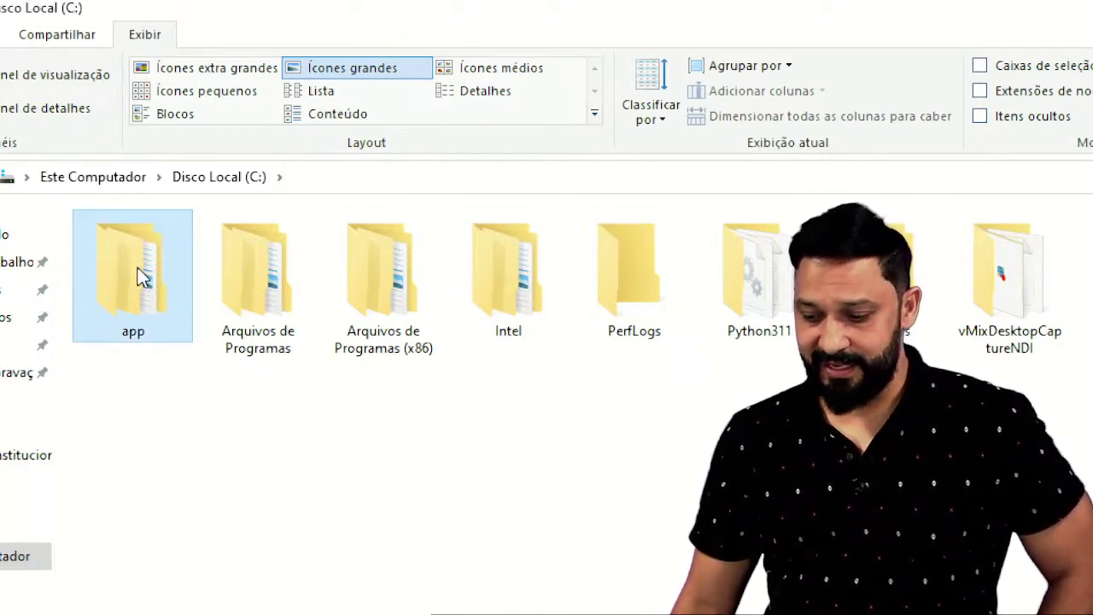
pyautogui.keyDown('shift'); pyautogui.click(998, 277); pyautogui.keyUp('shift')
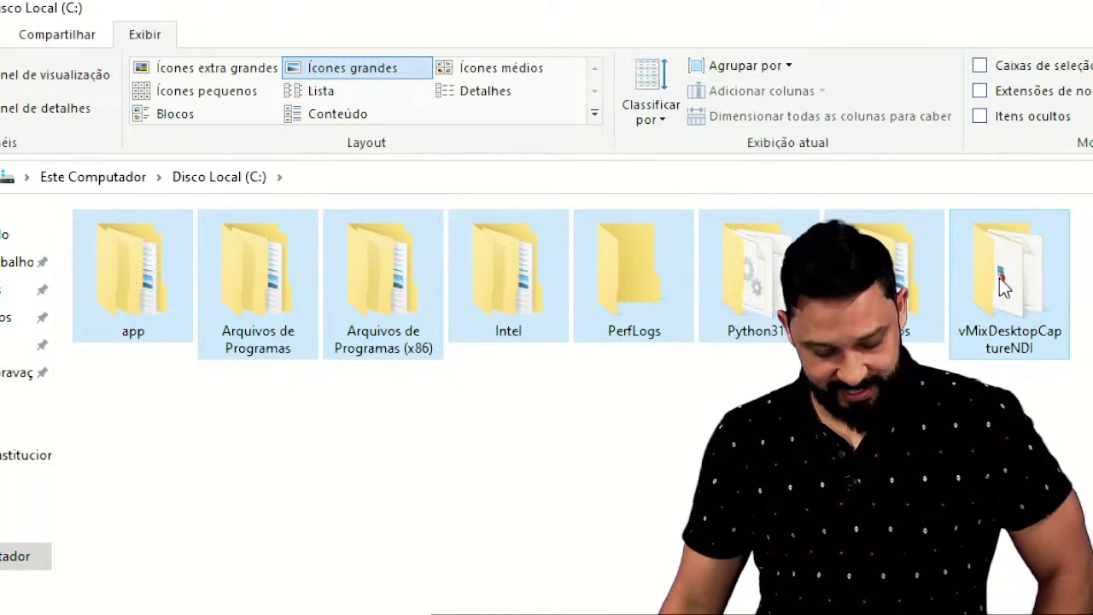
pyautogui.click(147, 299)
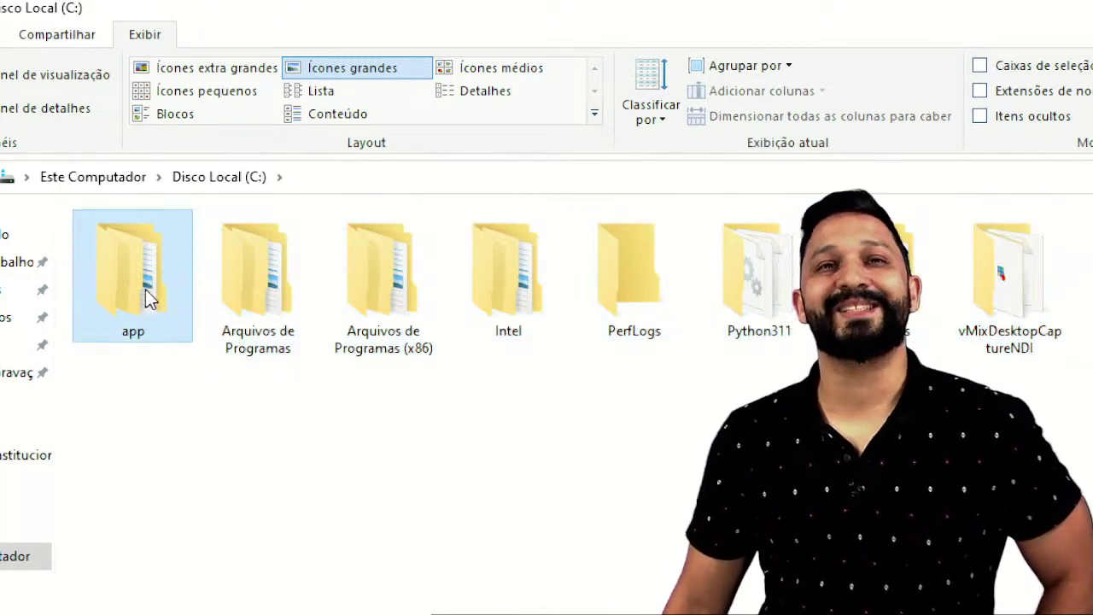
pyautogui.keyDown('shift'); pyautogui.click(521, 304); pyautogui.keyUp('shift')
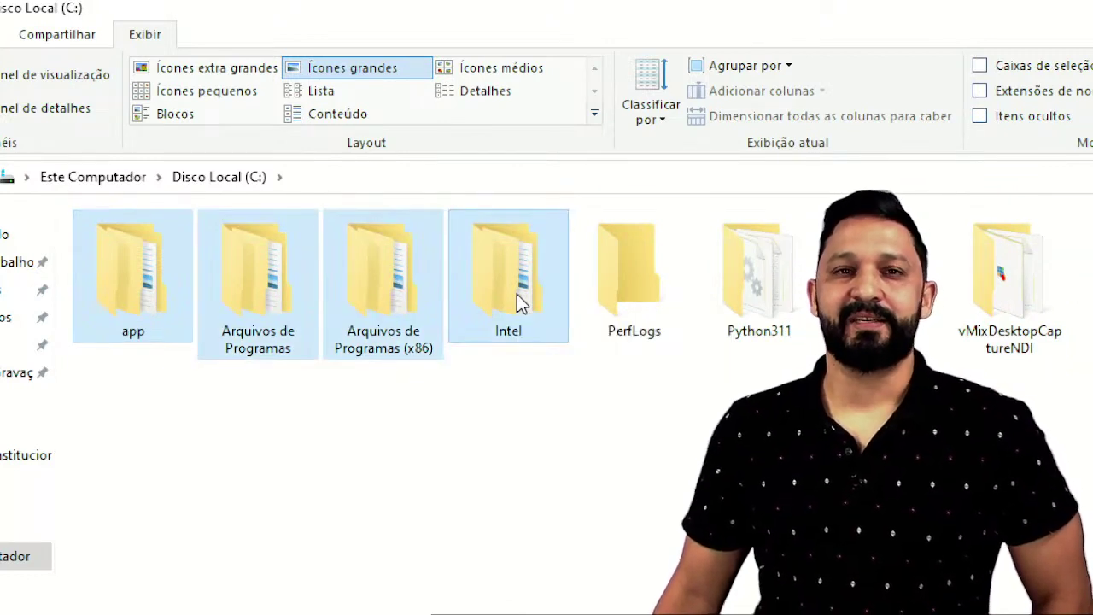
# - Select the non-adjacent folders app, Arquivos de Programas (x86), Python311 and vMixDesktopCaptureNDI together, and clear the selection
pyautogui.click(153, 310)
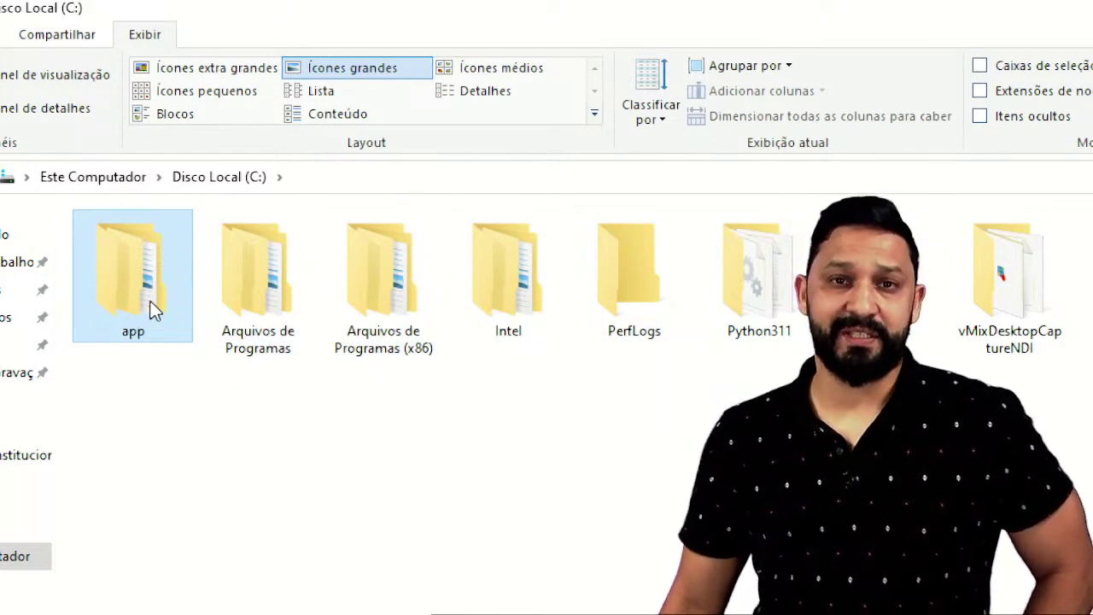
pyautogui.keyDown('ctrl'); pyautogui.click(398, 279); pyautogui.keyUp('ctrl')
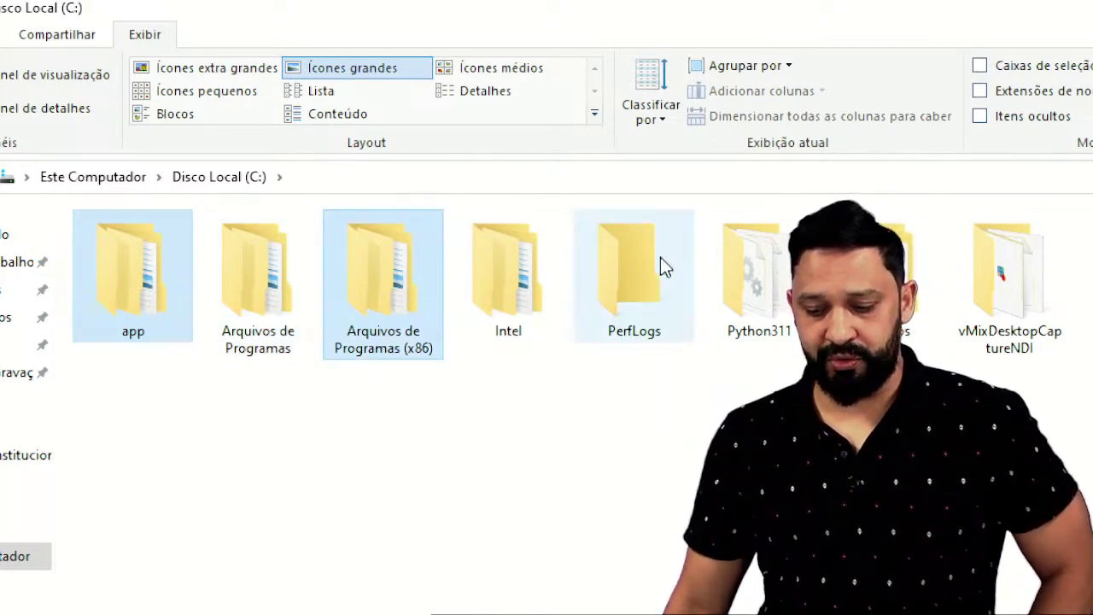
pyautogui.keyDown('ctrl'); pyautogui.click(747, 264); pyautogui.keyUp('ctrl')
pyautogui.keyDown('ctrl'); pyautogui.click(989, 252); pyautogui.keyUp('ctrl')
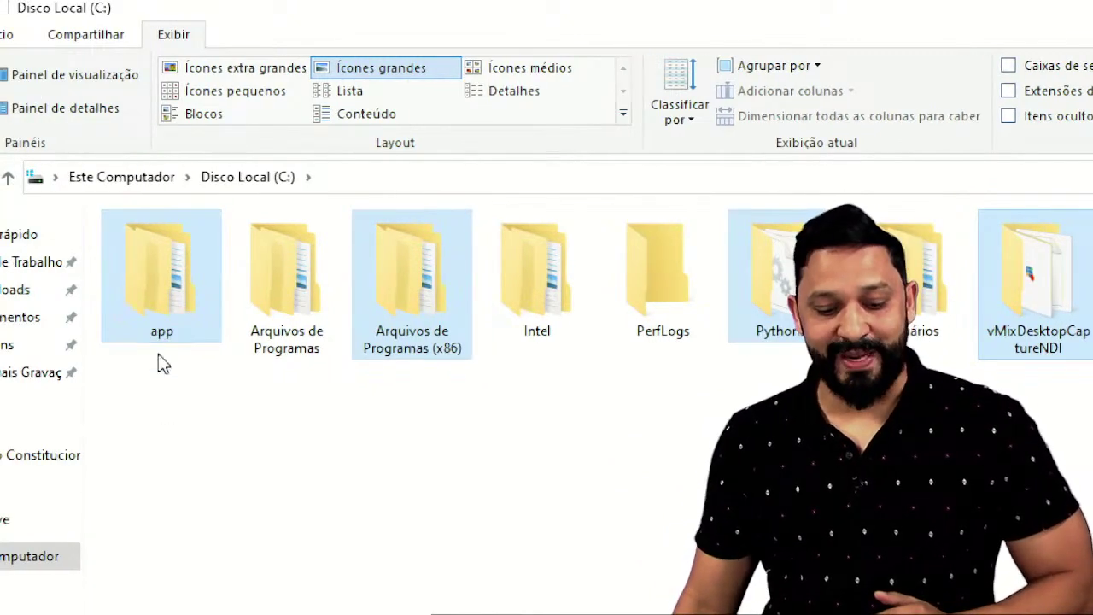
pyautogui.click(169, 419)
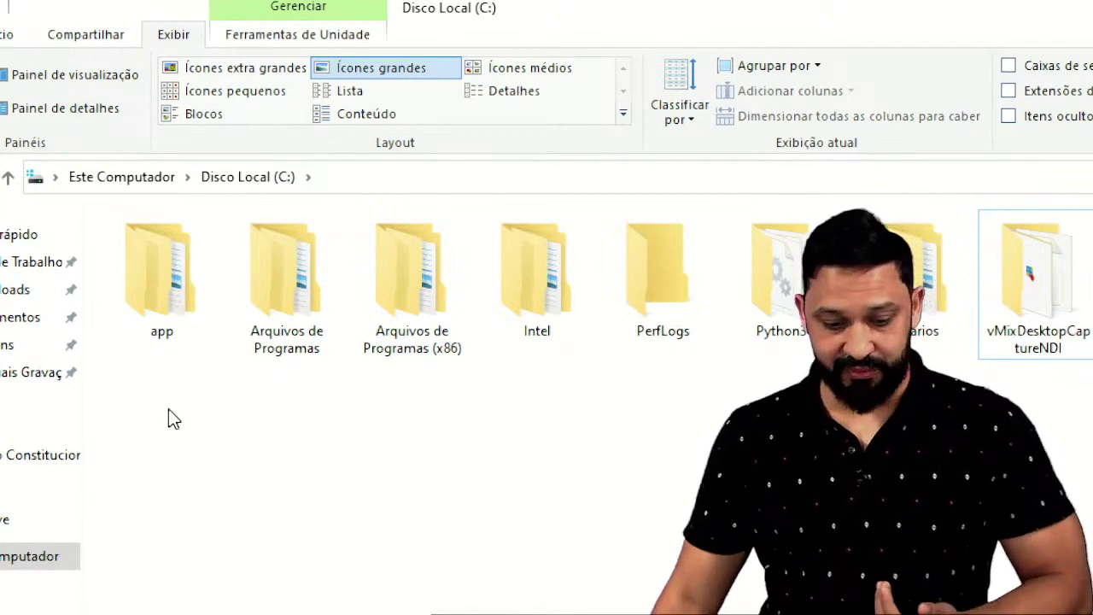
# - Create a new folder named TJMG in Disco Local (C:) and deselect it
pyautogui.rightClick(169, 408)
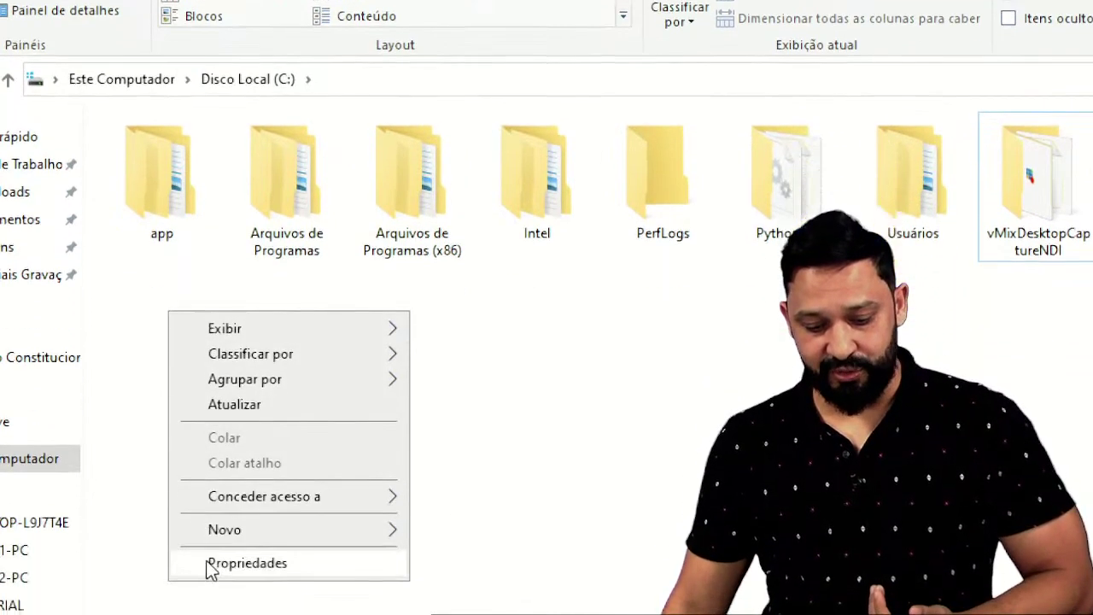
pyautogui.moveTo(258, 614)
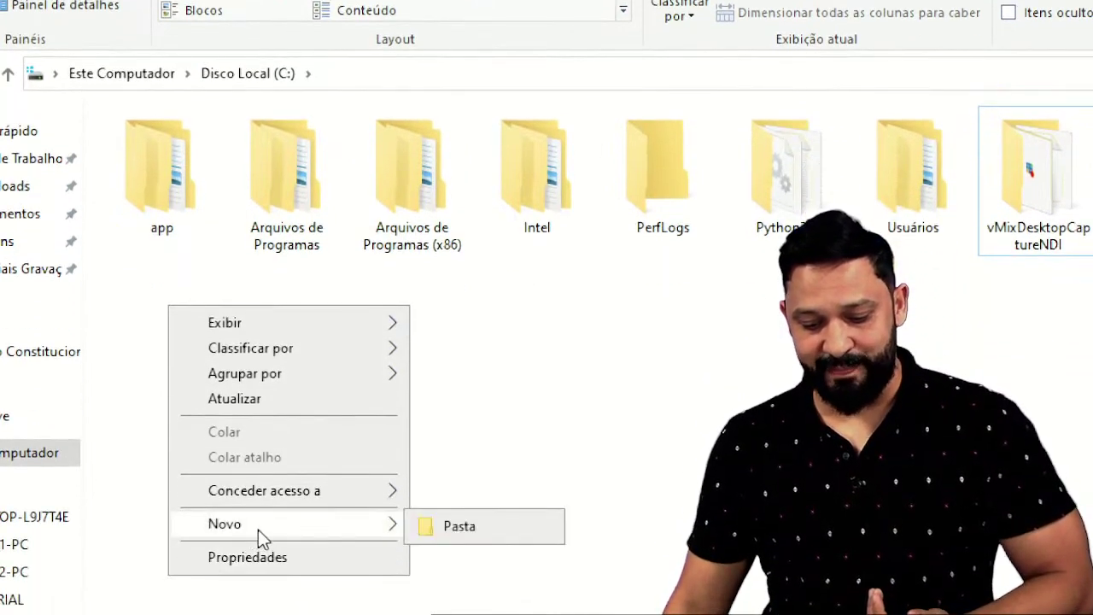
pyautogui.click(424, 527)
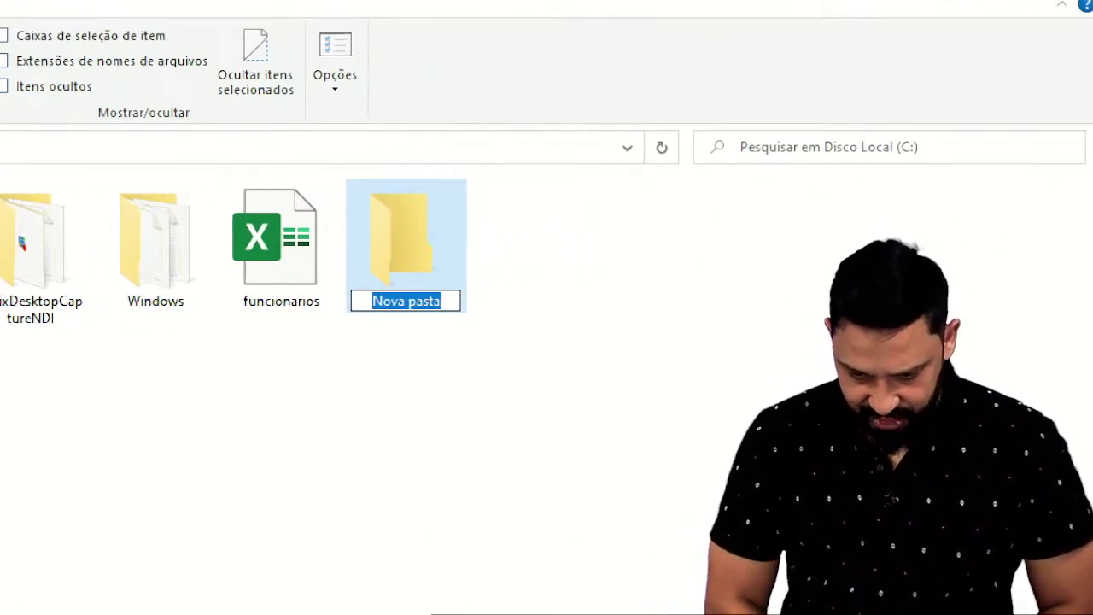
pyautogui.write('TJMG')
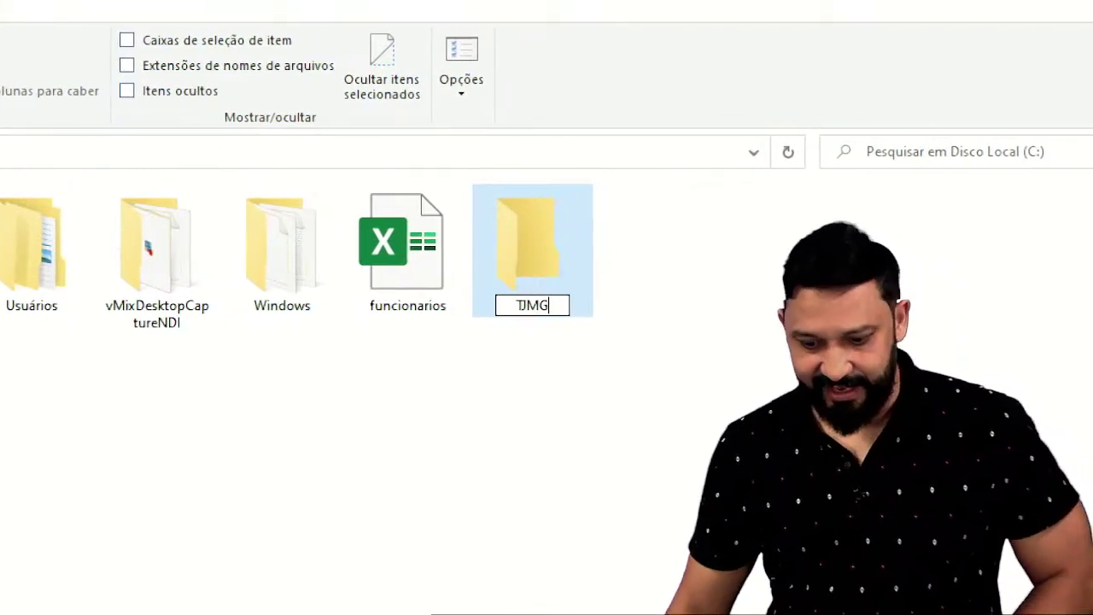
pyautogui.press('Return')
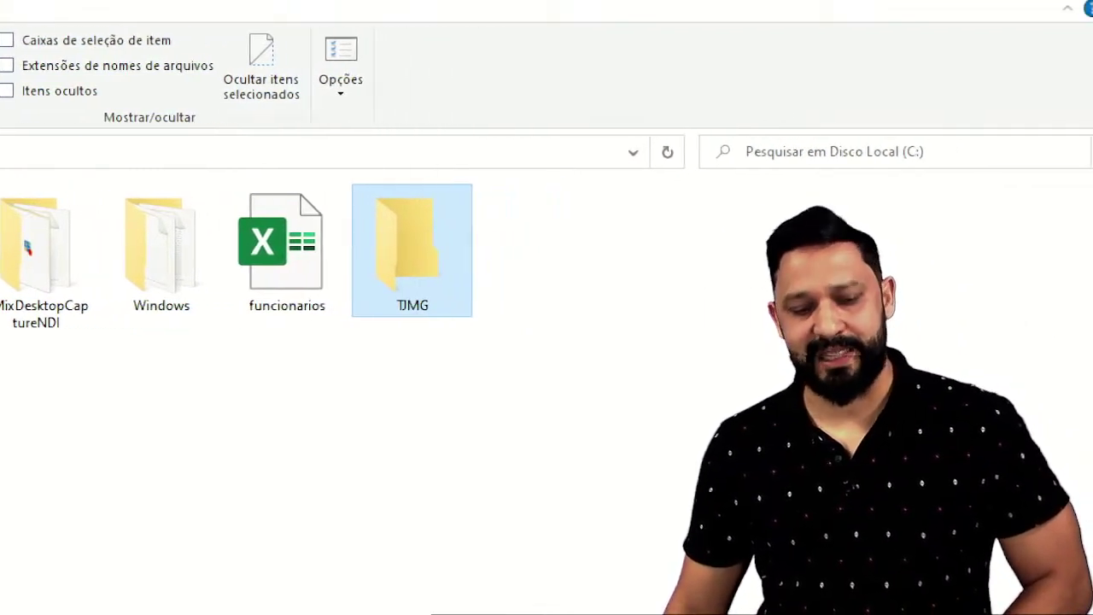
pyautogui.click(598, 311)
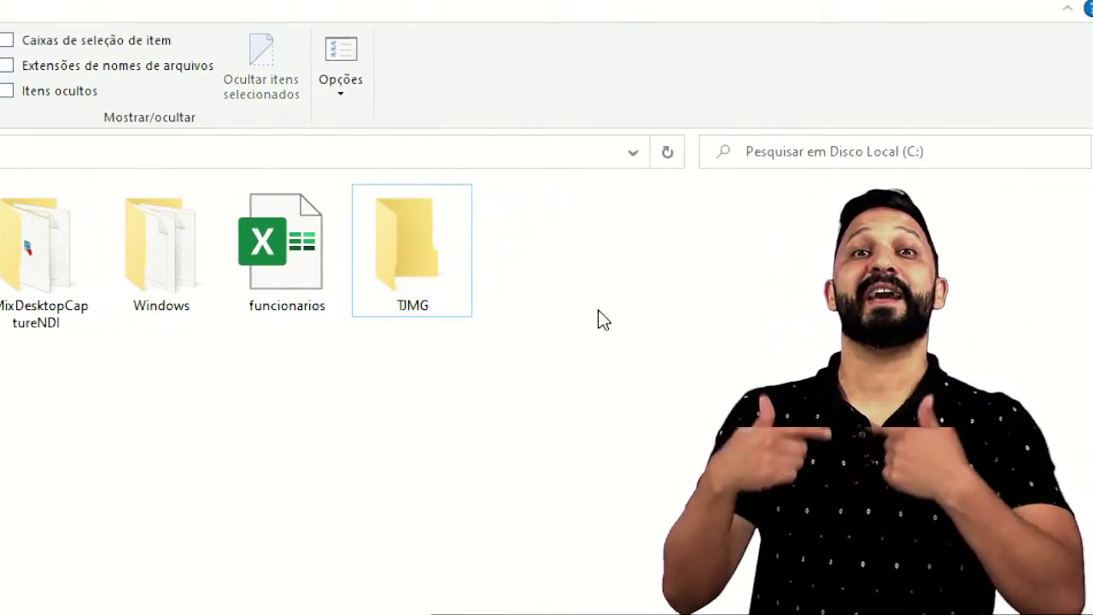
# - Open the TJMG folder's name for editing, leave it as it is, and open it for renaming again
pyautogui.click(430, 282)
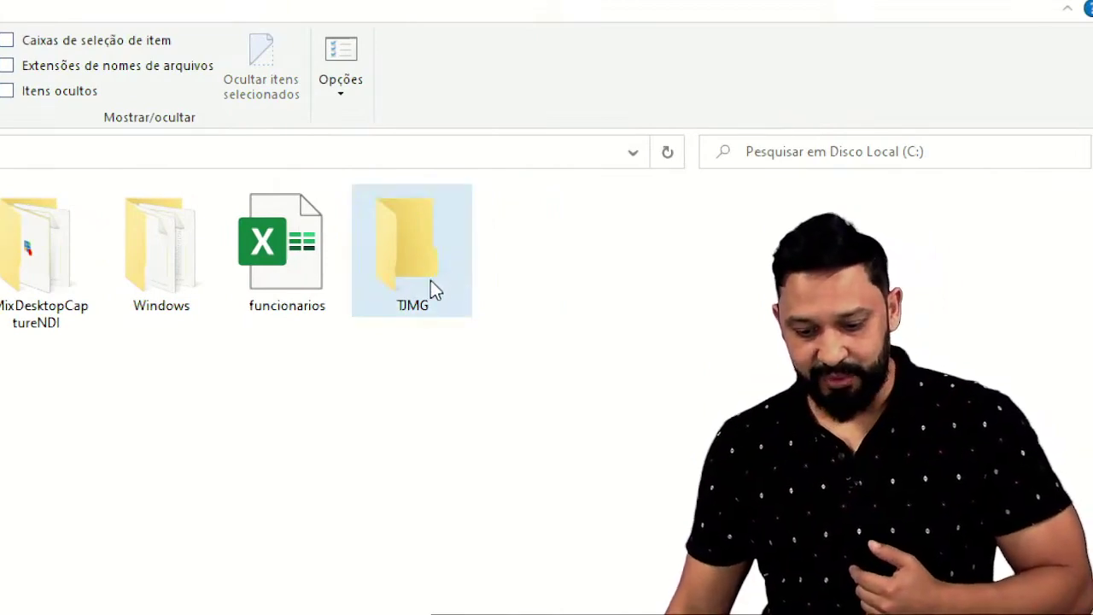
pyautogui.rightClick(419, 281)
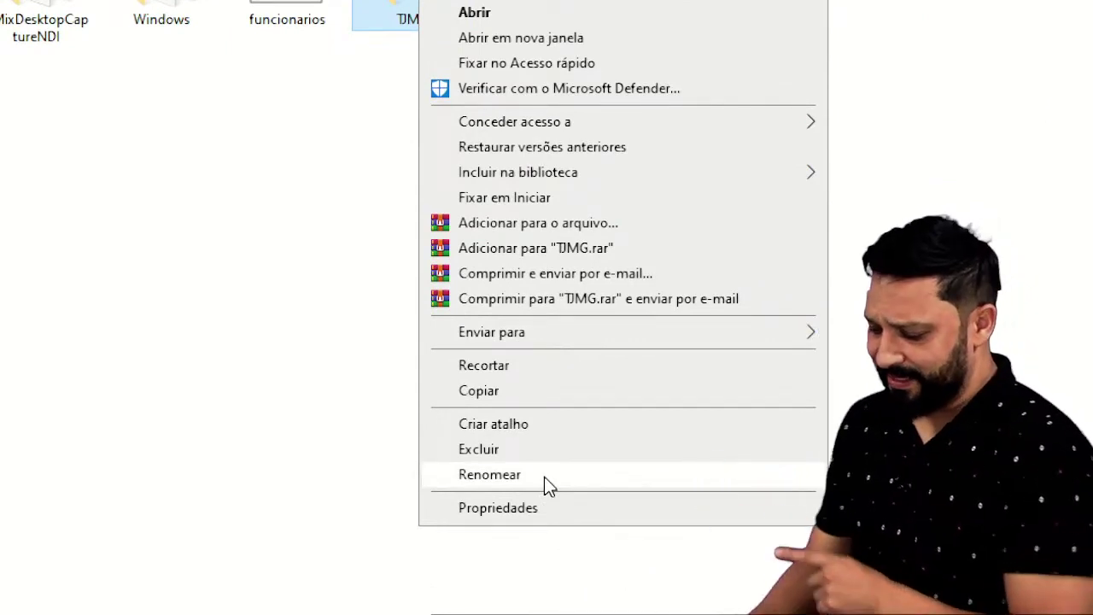
pyautogui.click(489, 474)
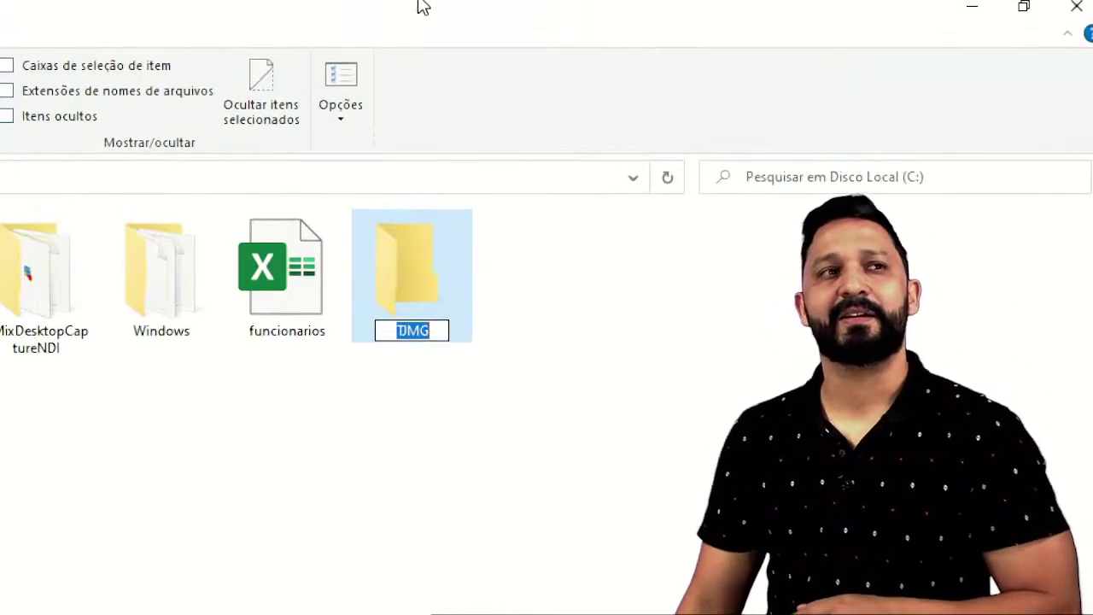
pyautogui.press('Return')
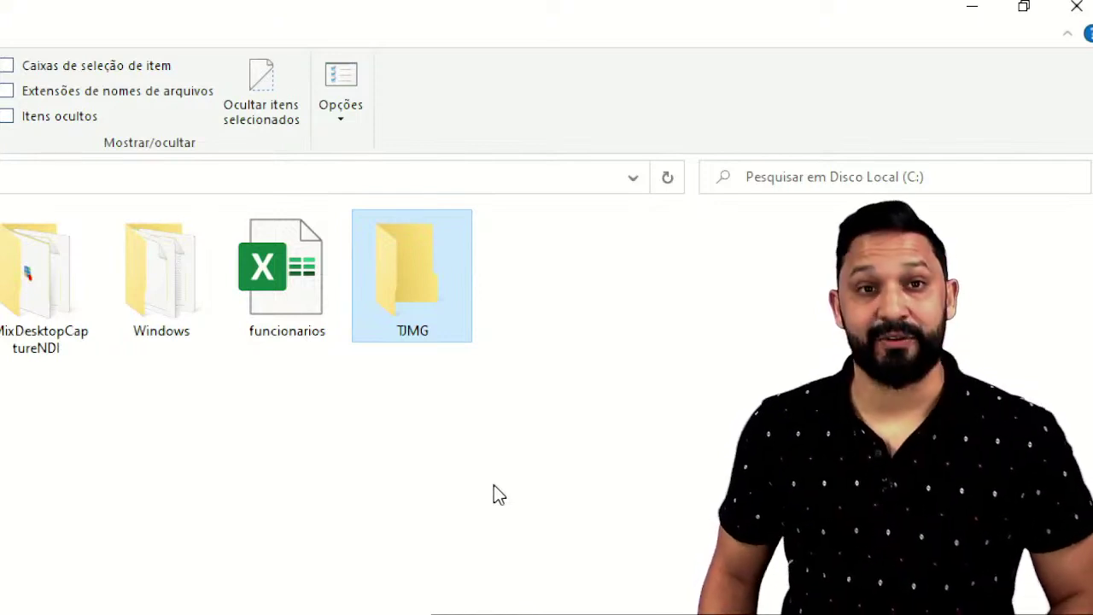
pyautogui.press('F2')
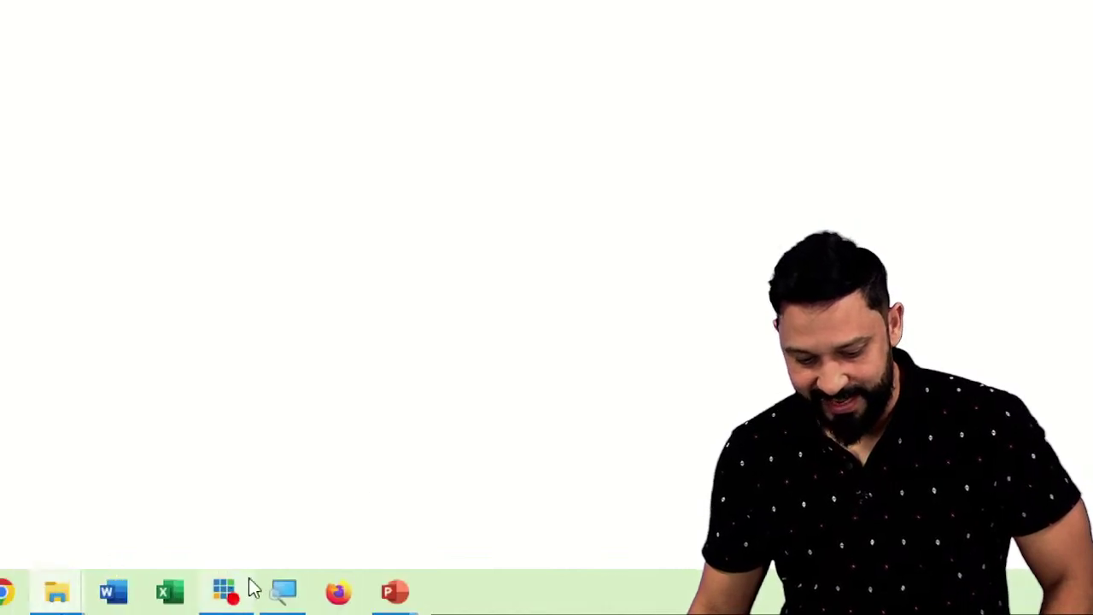
# - Reset the screen magnification to 100% and close the Magnifier
pyautogui.click(290, 587)
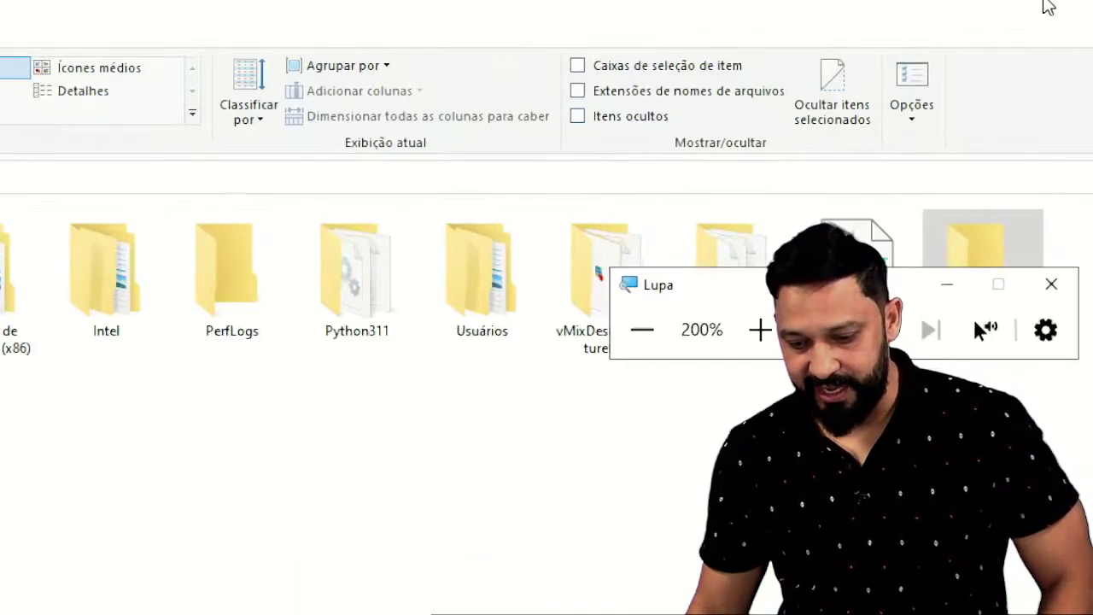
pyautogui.click(654, 353)
pyautogui.click(787, 139)
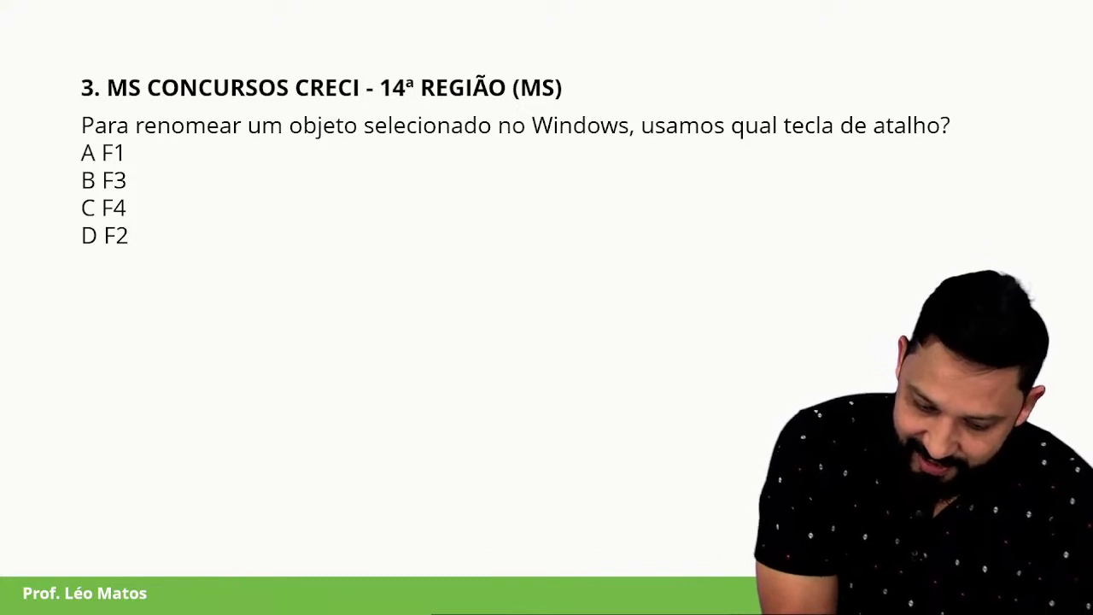
# - In the PowerPoint slide show, underline "renomear", "objeto", "selecionado no" and "tecla de atalho" in question 3 with the red pen and cross answer D
pyautogui.click(45, 595)
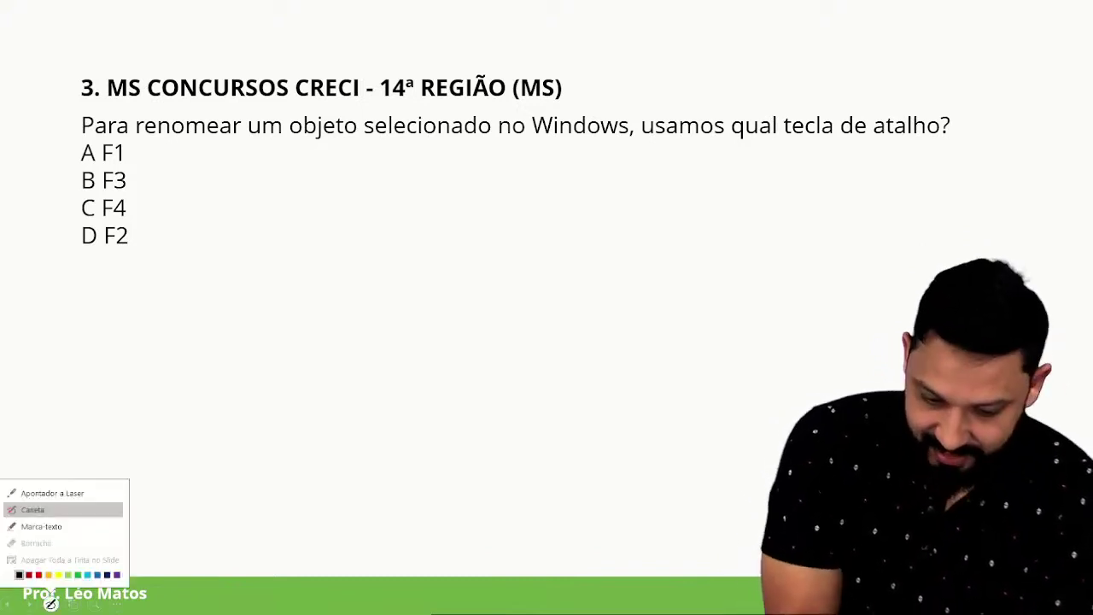
pyautogui.click(34, 510)
pyautogui.moveTo(133, 140); pyautogui.dragTo(223, 139)
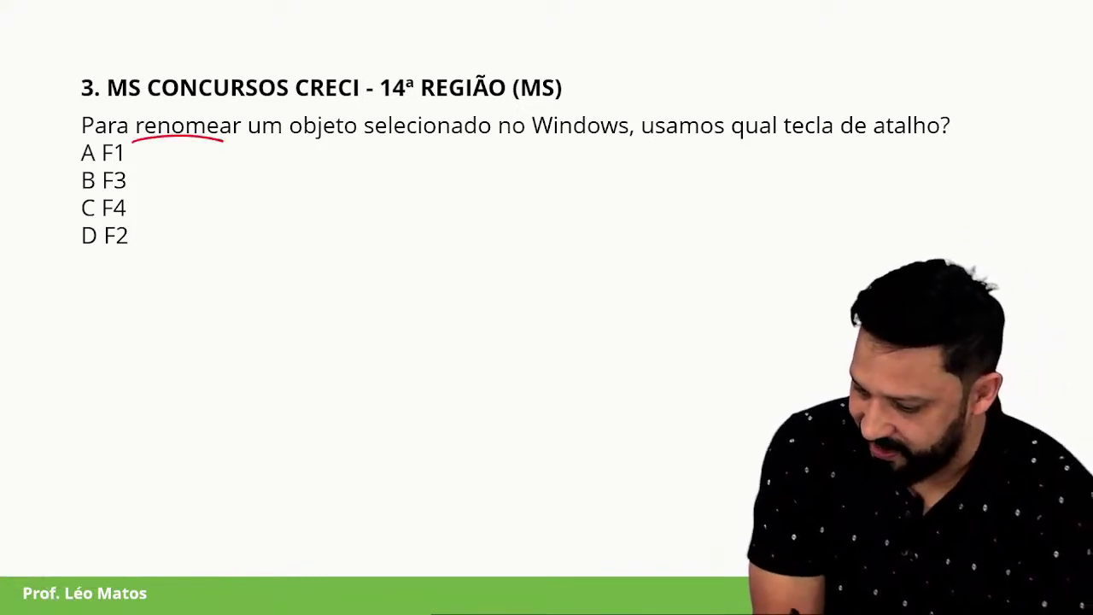
pyautogui.moveTo(346, 135); pyautogui.dragTo(358, 136)
pyautogui.moveTo(370, 136); pyautogui.dragTo(519, 137)
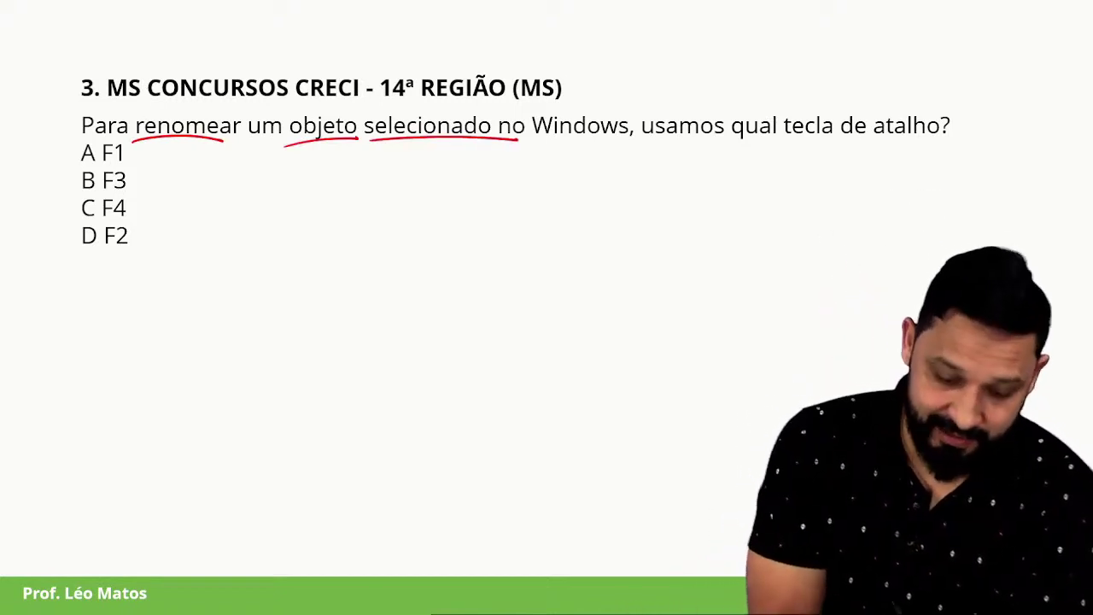
pyautogui.moveTo(775, 158); pyautogui.dragTo(901, 140)
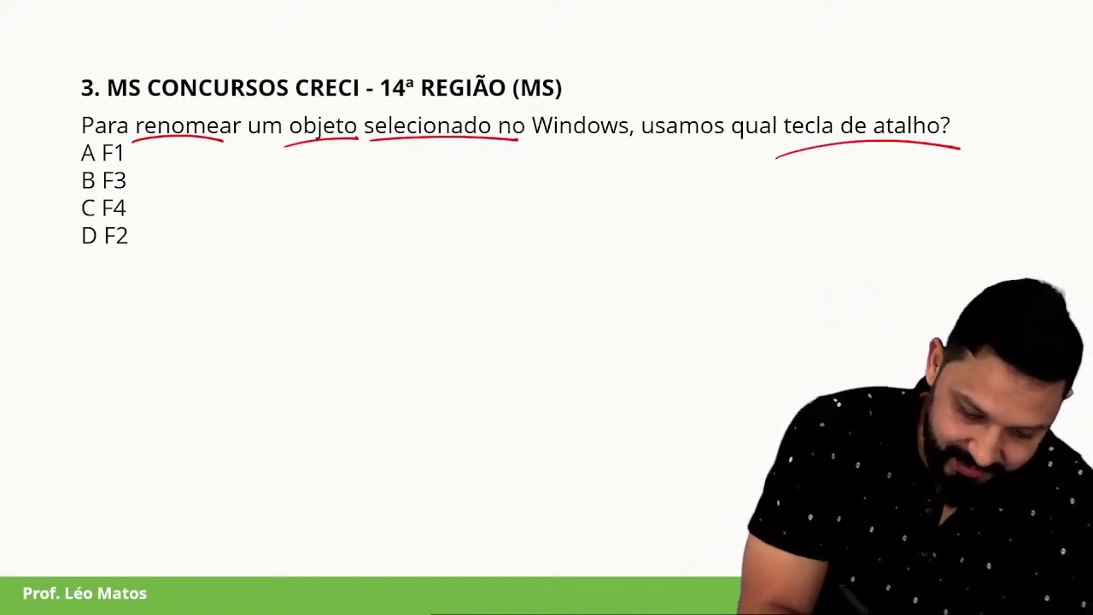
pyautogui.moveTo(70, 229); pyautogui.dragTo(106, 262)
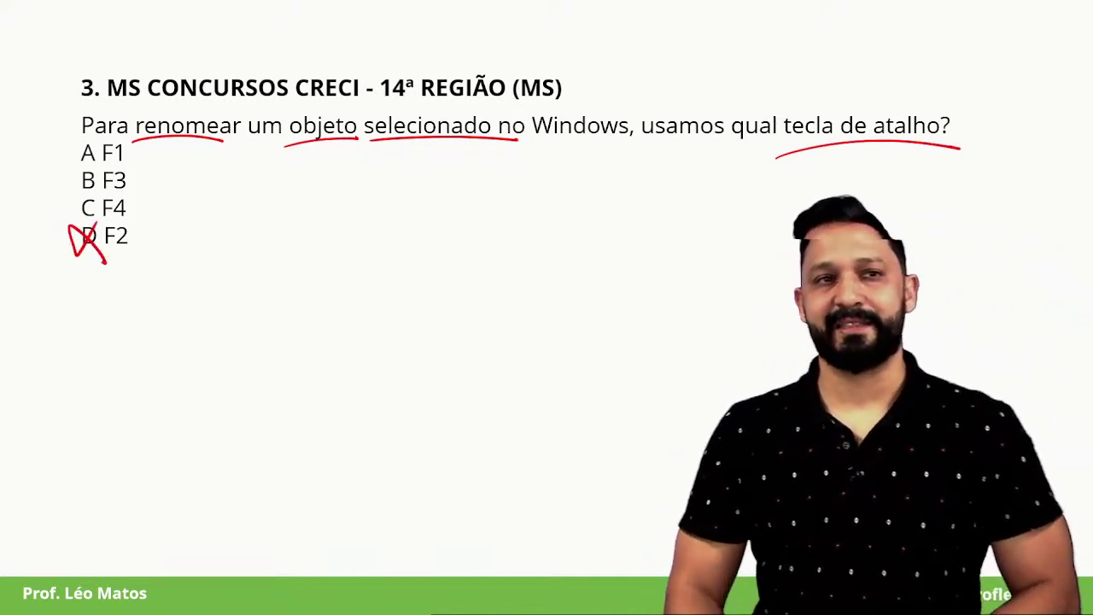
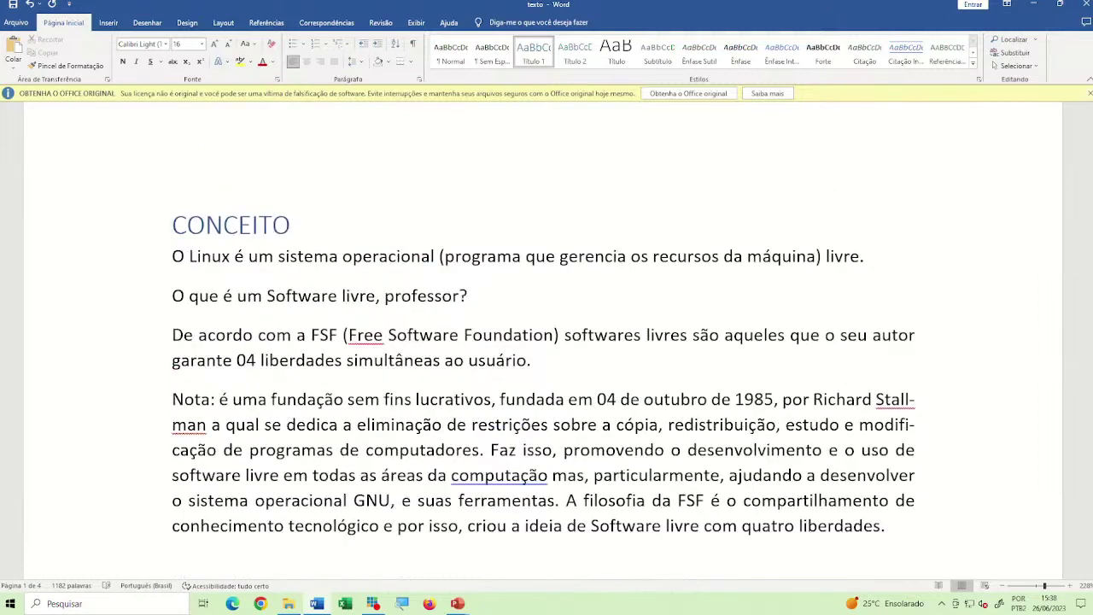
# - Delete the CONCEITO heading and the empty lines before the (0) Liberdade item
pyautogui.hotkey('shift', 'Down')
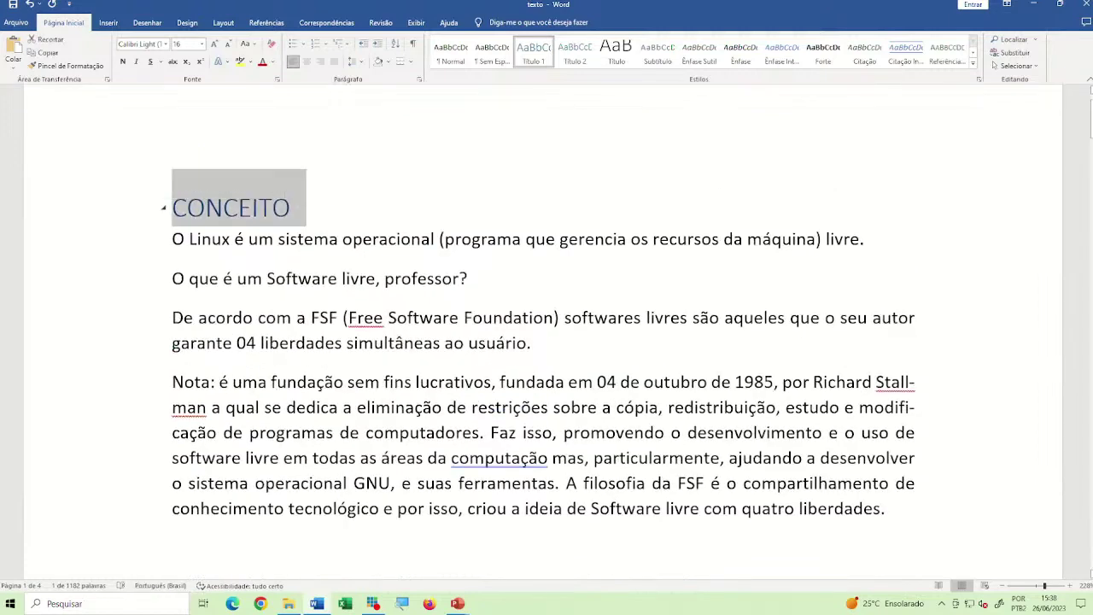
pyautogui.press('Delete')
pyautogui.press('Delete')
pyautogui.press('Delete')
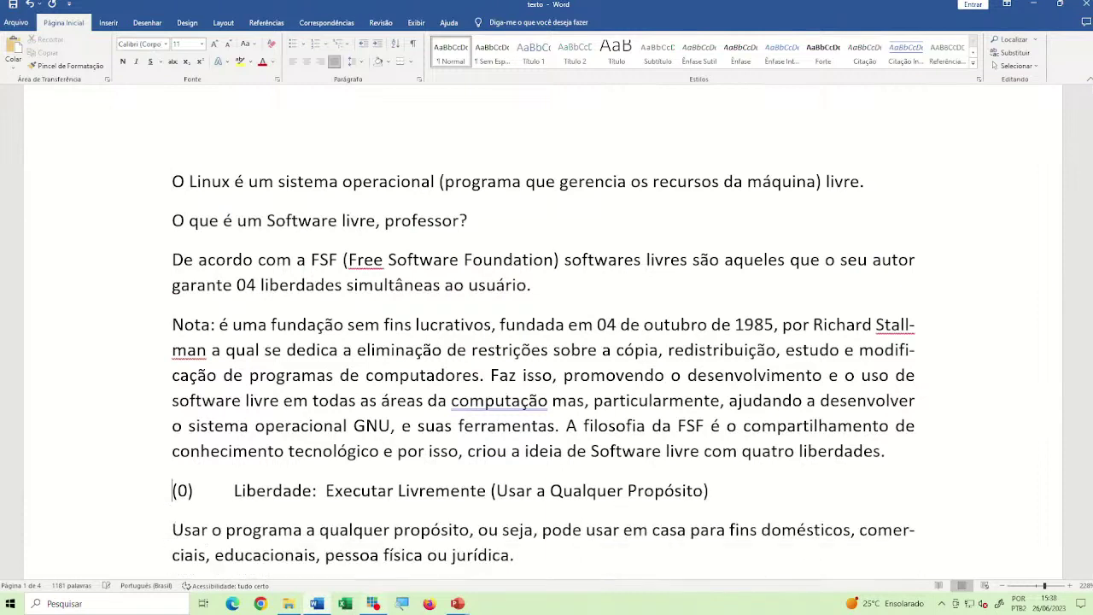
# - Apply the Capitular drop cap to the initial É of the paragraph under (1) Liberdade de Estudar o Programa
pyautogui.press('super+plus')
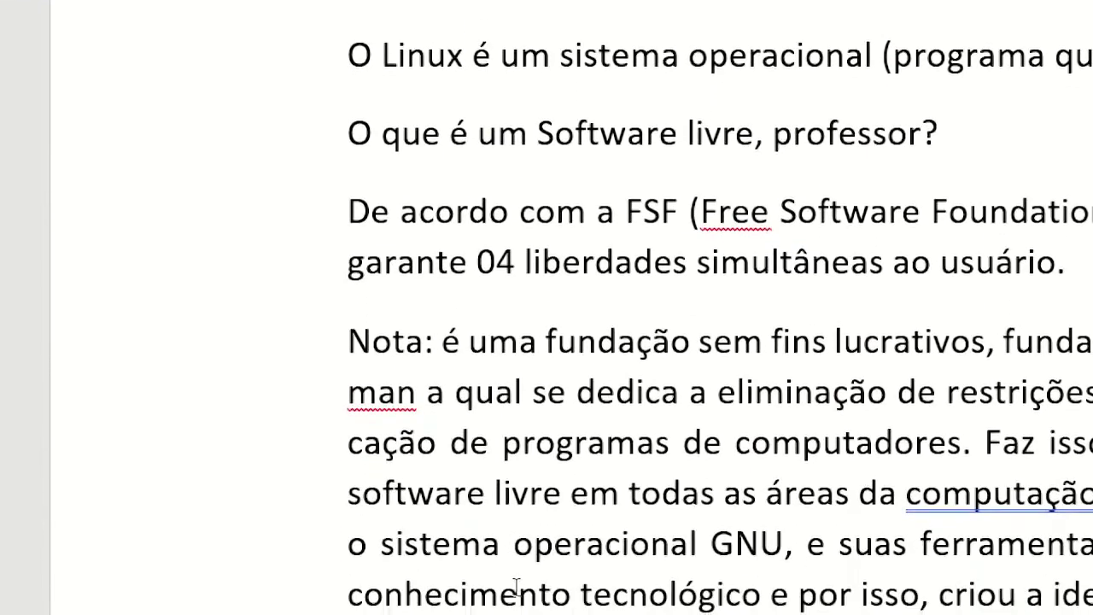
pyautogui.scroll(-8, 516, 586)
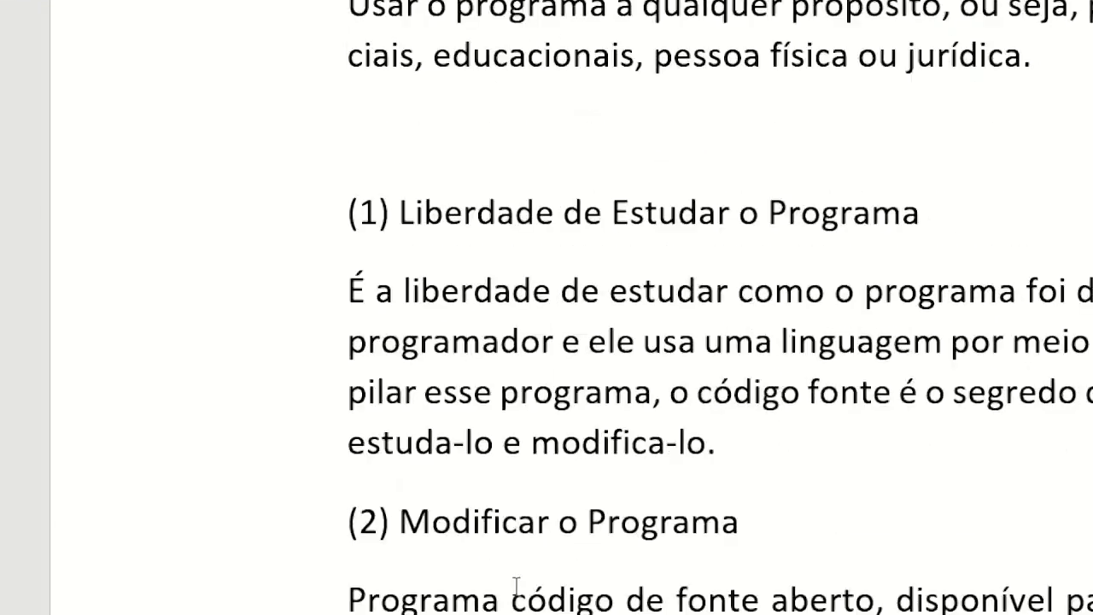
pyautogui.moveTo(347, 291); pyautogui.dragTo(368, 292)
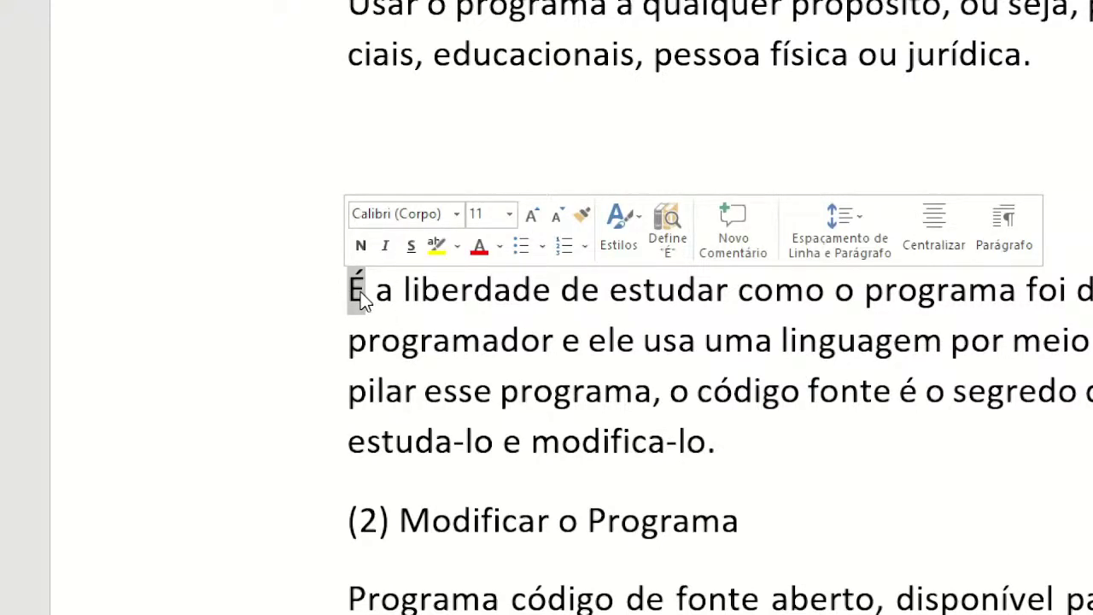
pyautogui.click(360, 299)
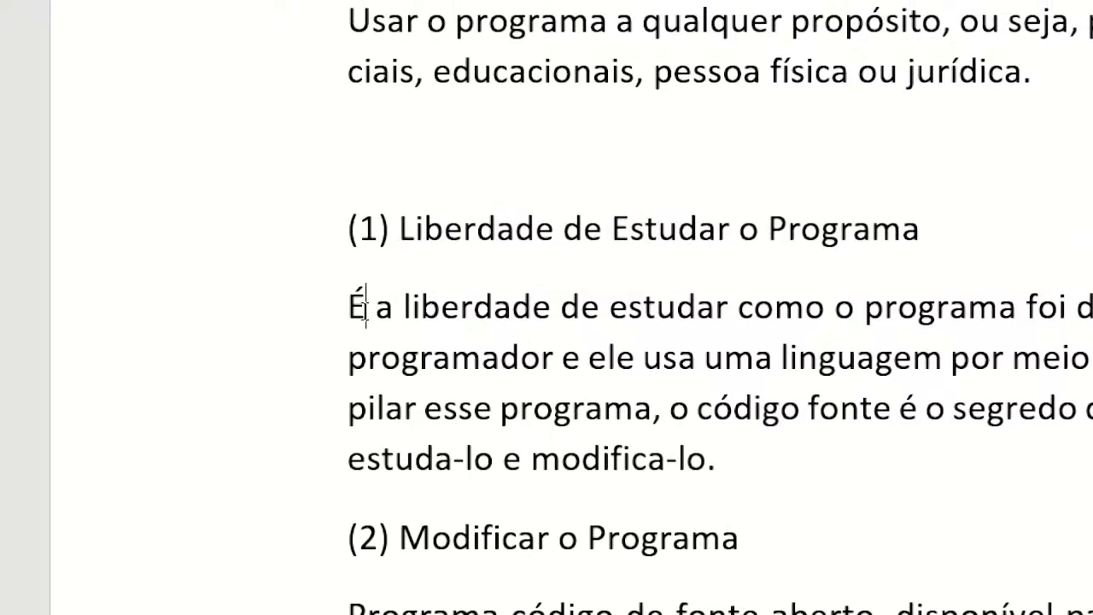
pyautogui.moveTo(348, 307); pyautogui.dragTo(368, 318)
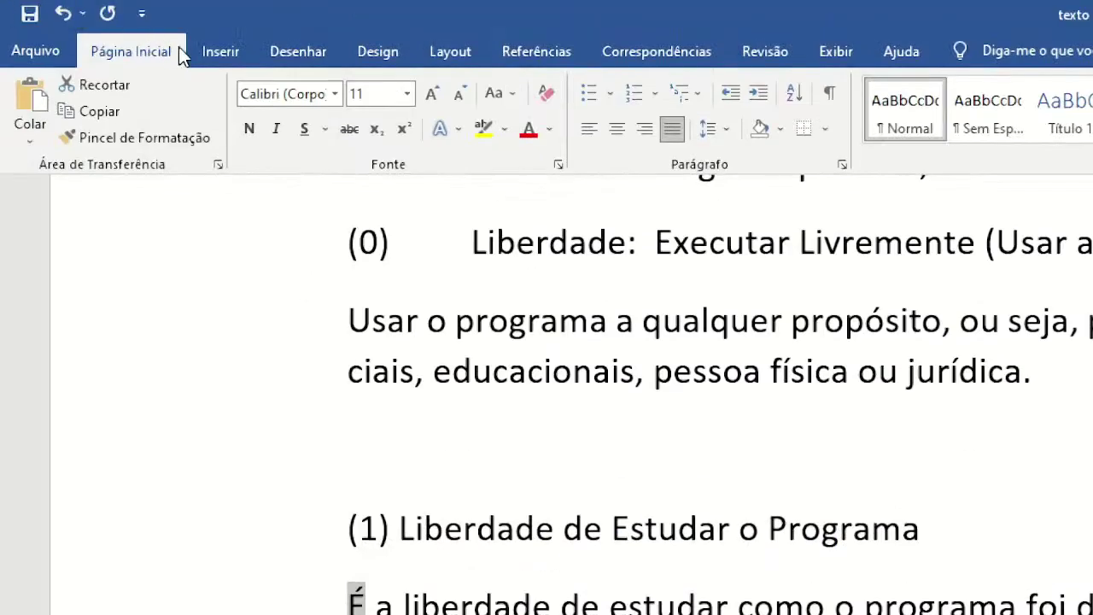
pyautogui.click(202, 56)
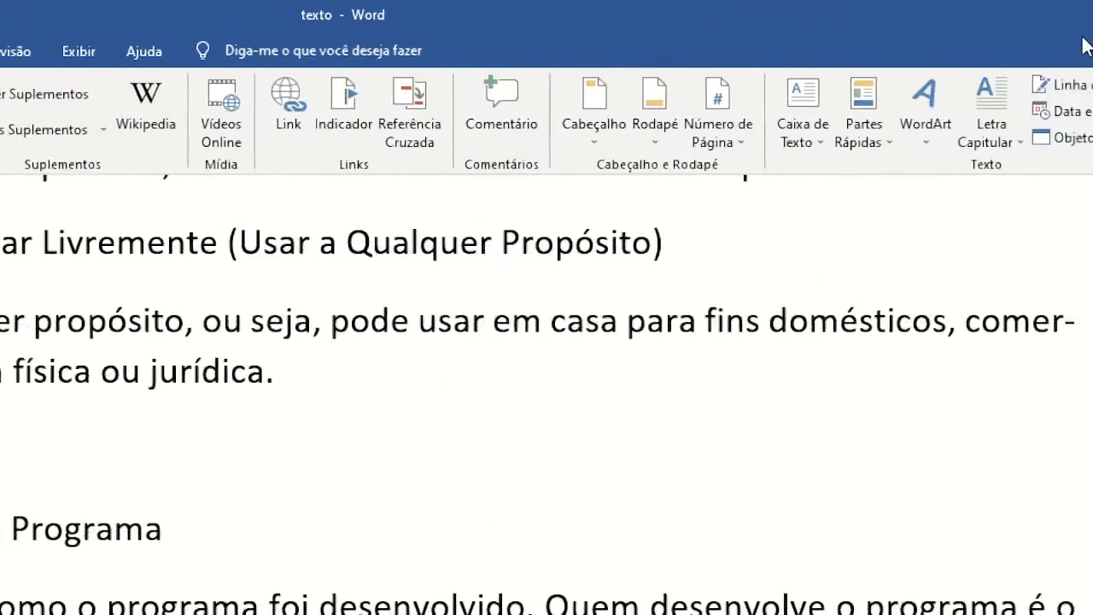
pyautogui.click(815, 139)
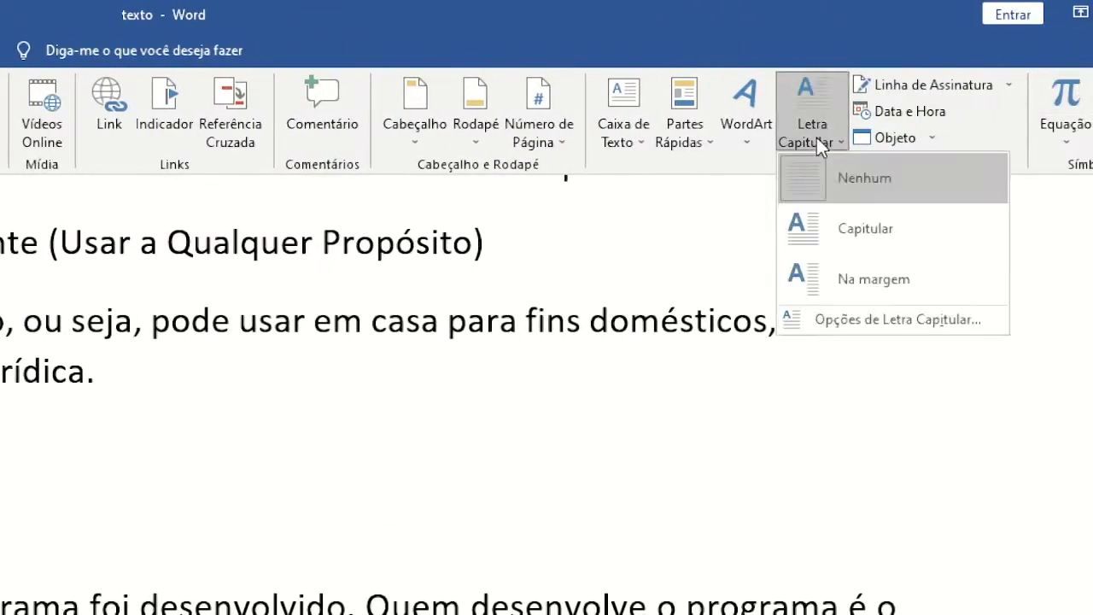
pyautogui.click(839, 210)
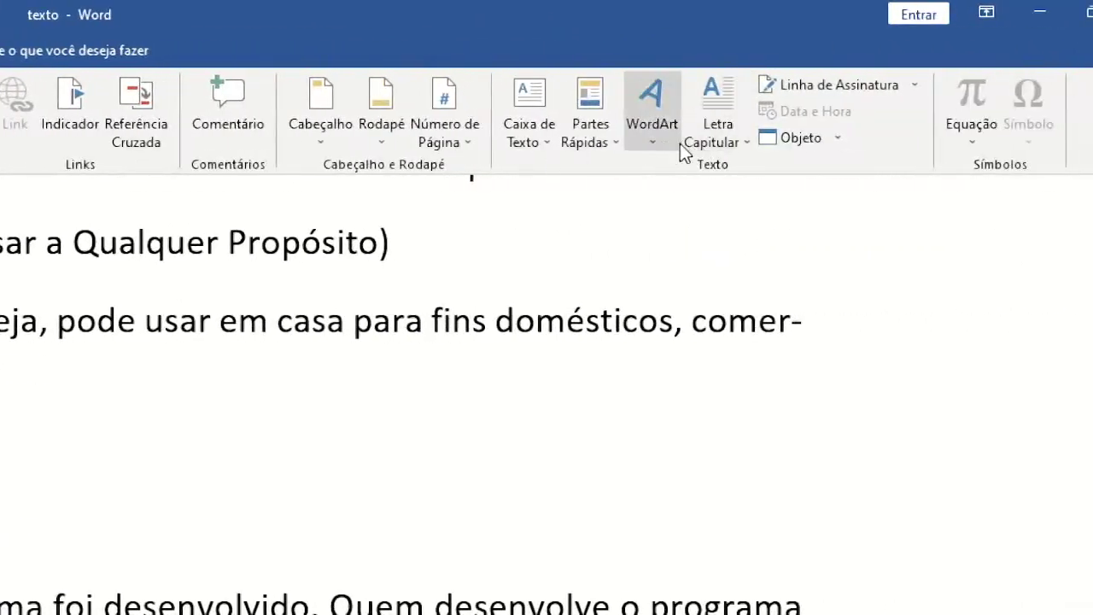
pyautogui.click(709, 137)
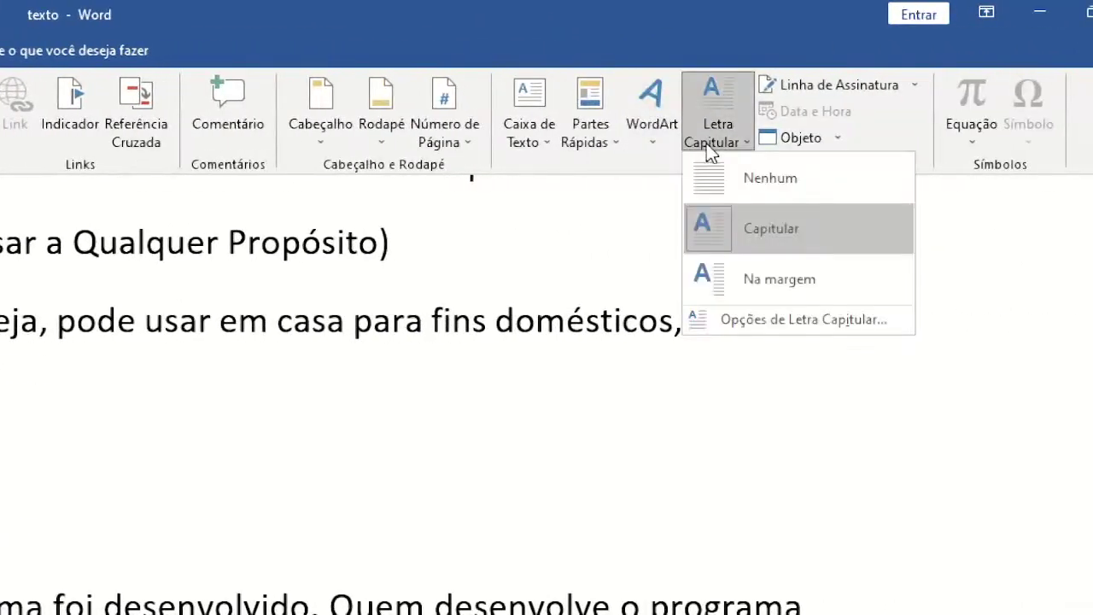
pyautogui.click(759, 243)
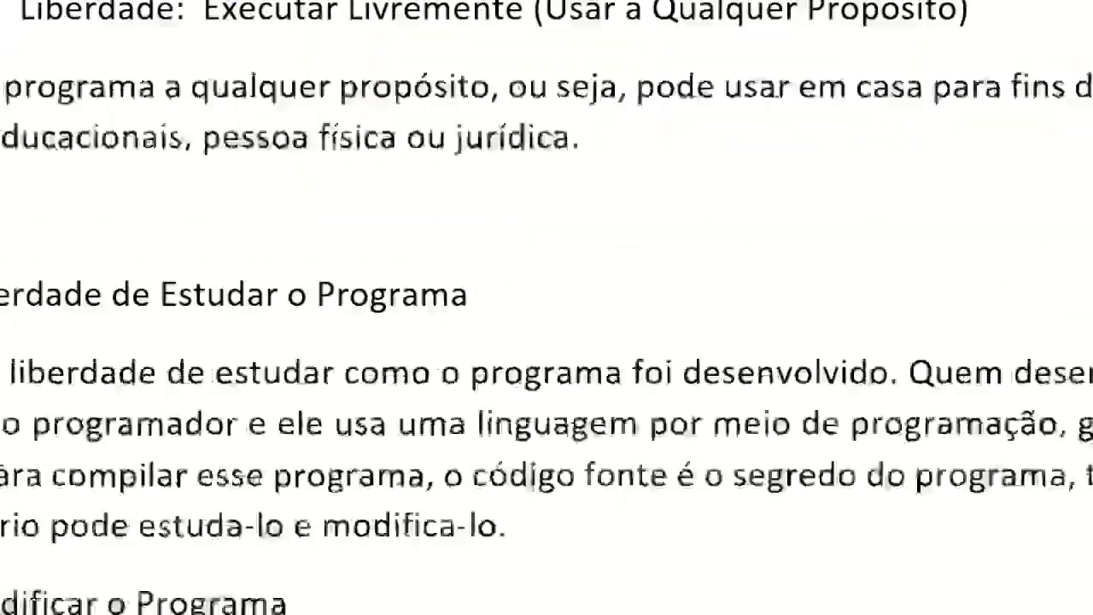
# - Deselect the enlarged É and undo its drop cap formatting
pyautogui.scroll(3, 16, 145)
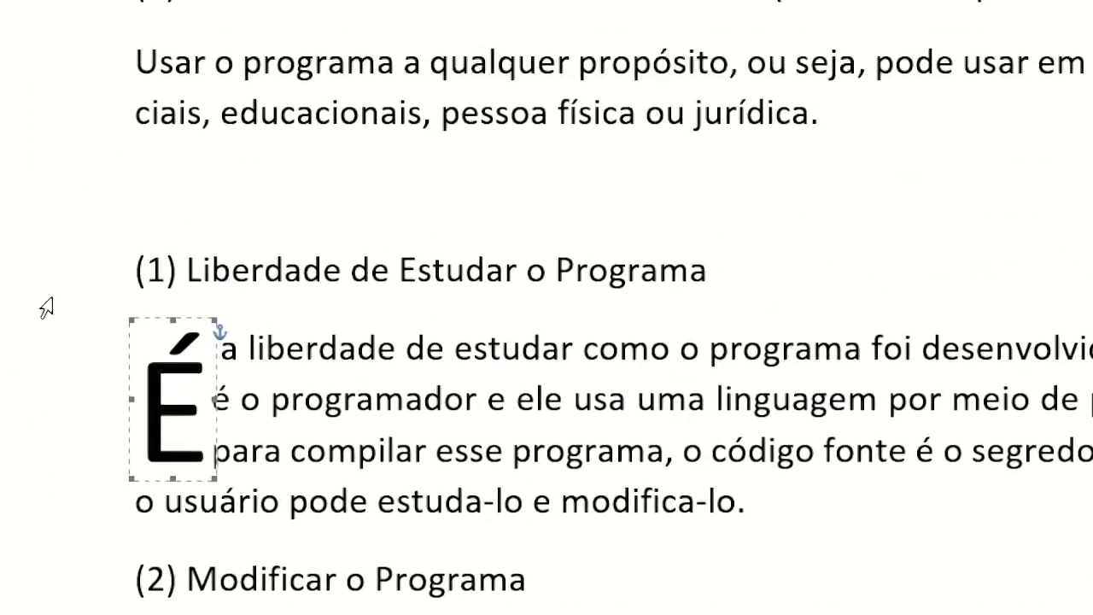
pyautogui.scroll(-2, 48, 307)
pyautogui.click(301, 515)
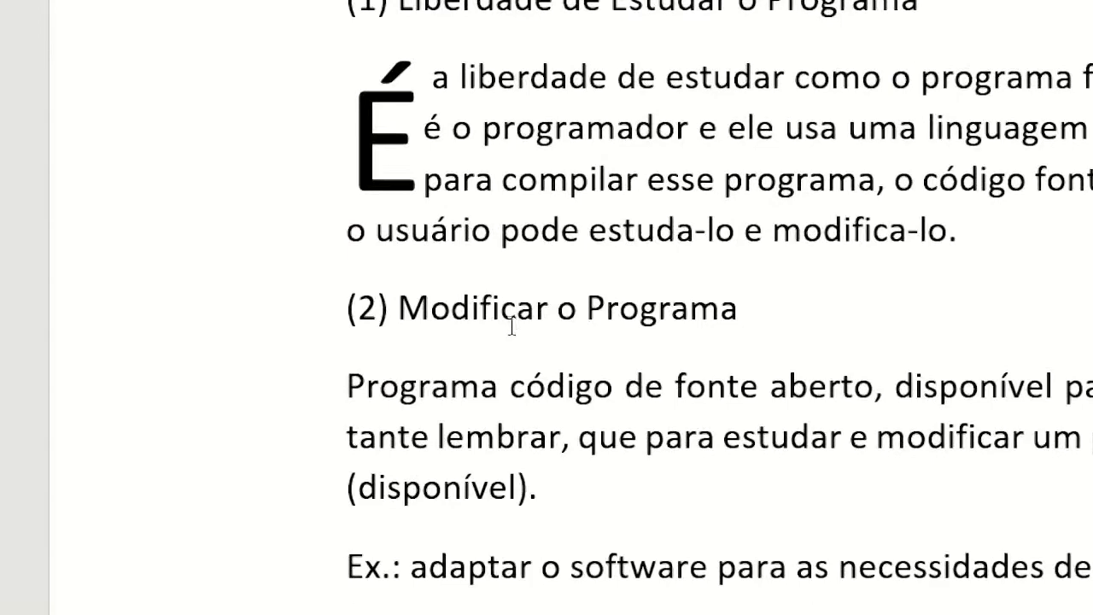
pyautogui.hotkey('ctrl', 'z')
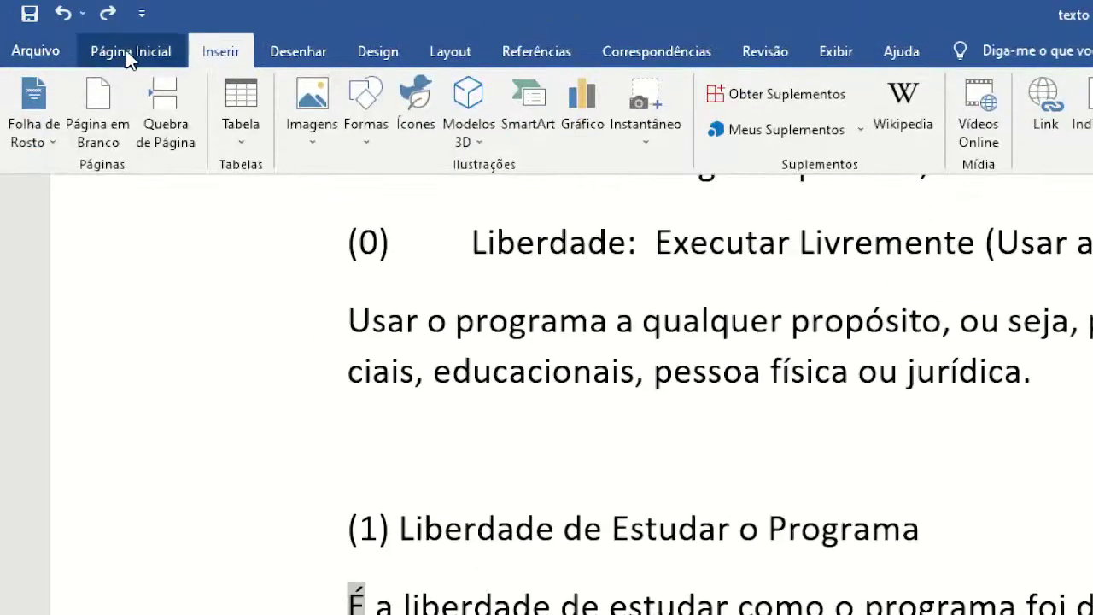
# - Set the font size of the initial É to 72, deselect it and undo the size change
pyautogui.click(128, 52)
pyautogui.click(382, 94)
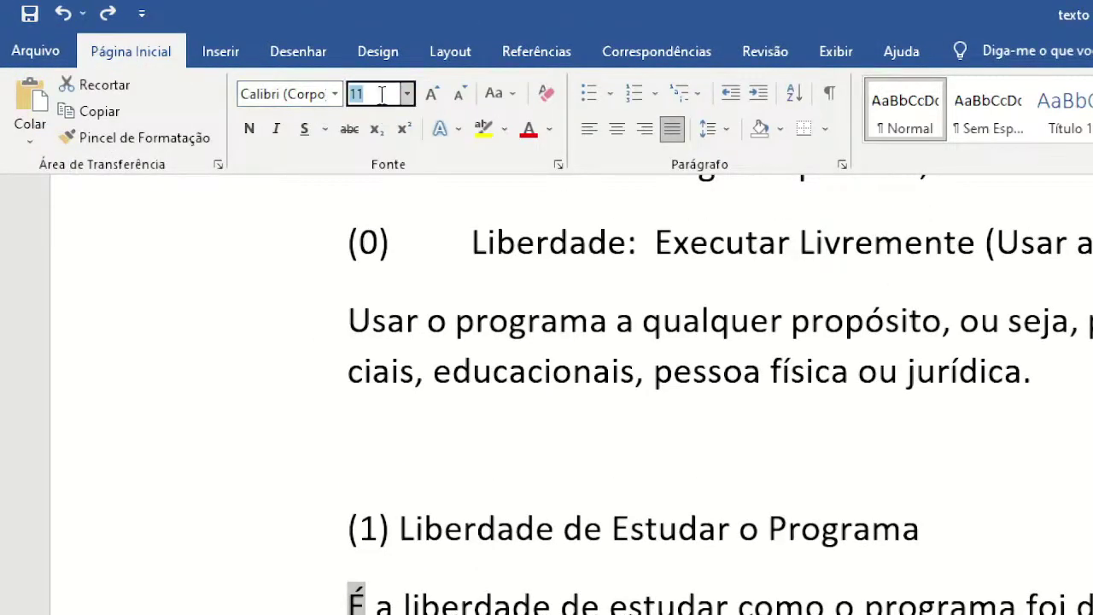
pyautogui.write('72')
pyautogui.press('Return')
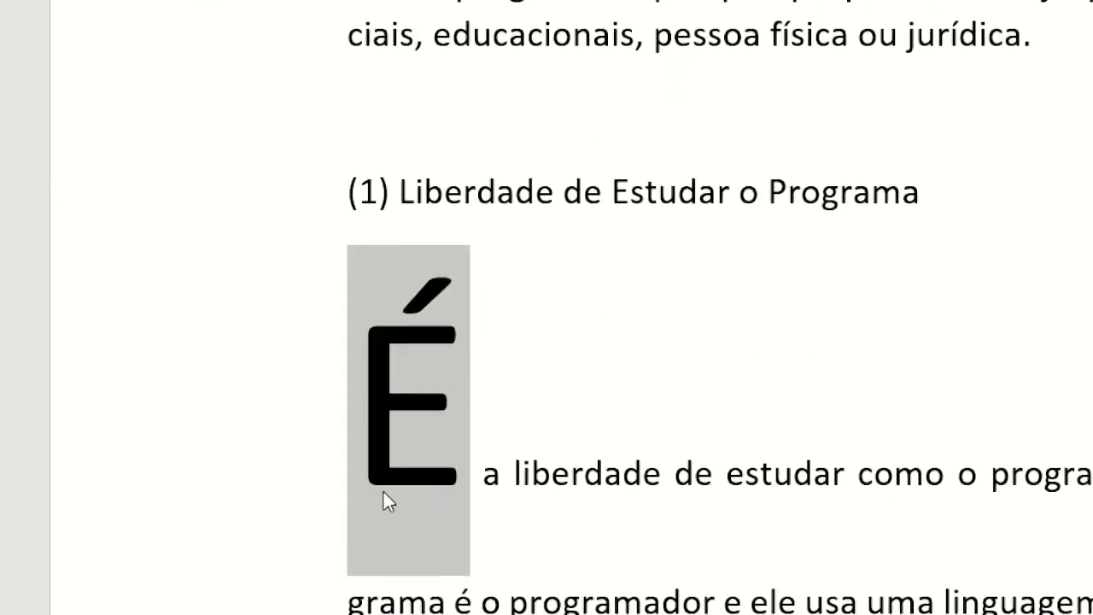
pyautogui.click(691, 580)
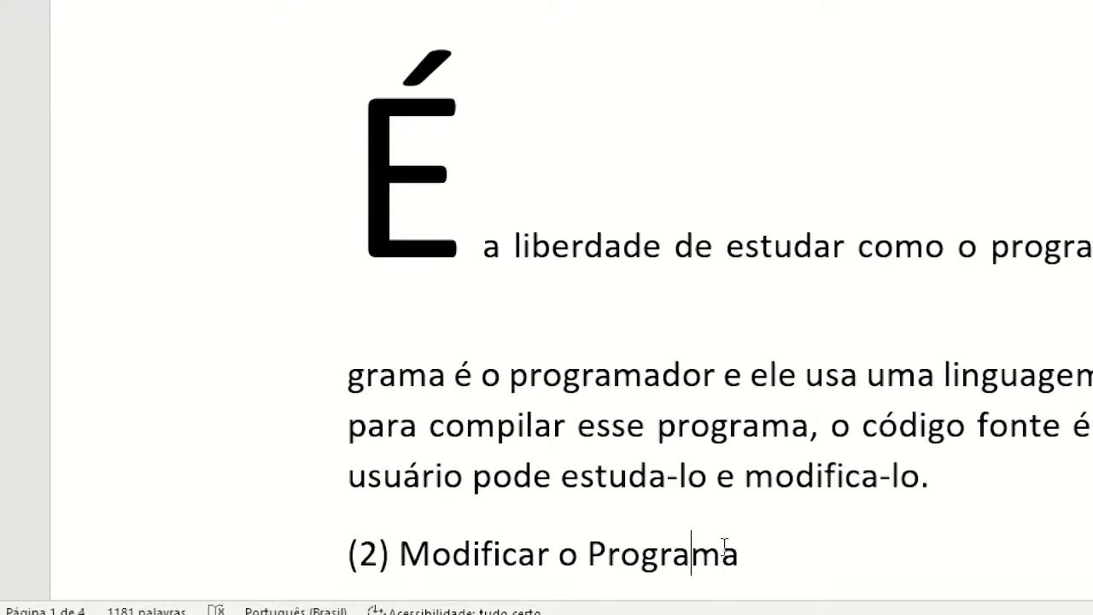
pyautogui.hotkey('ctrl', 'z')
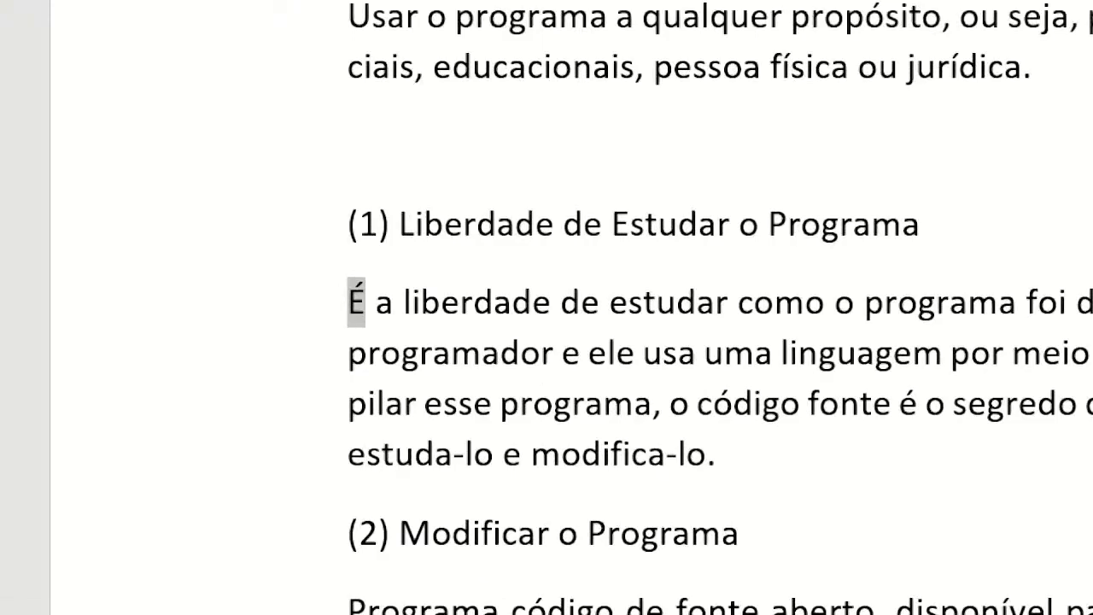
pyautogui.click(535, 402)
pyautogui.hotkey('ctrl', 'z')
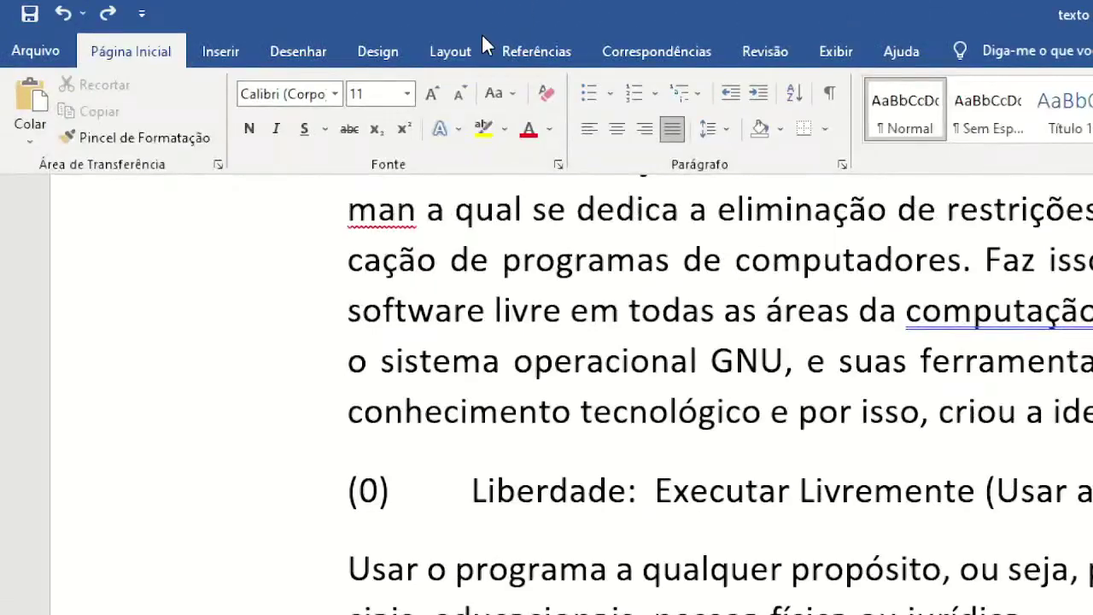
# - Examine the WordArt styles without inserting one and reset the screen magnification to 100%
pyautogui.scroll(5, 476, 313)
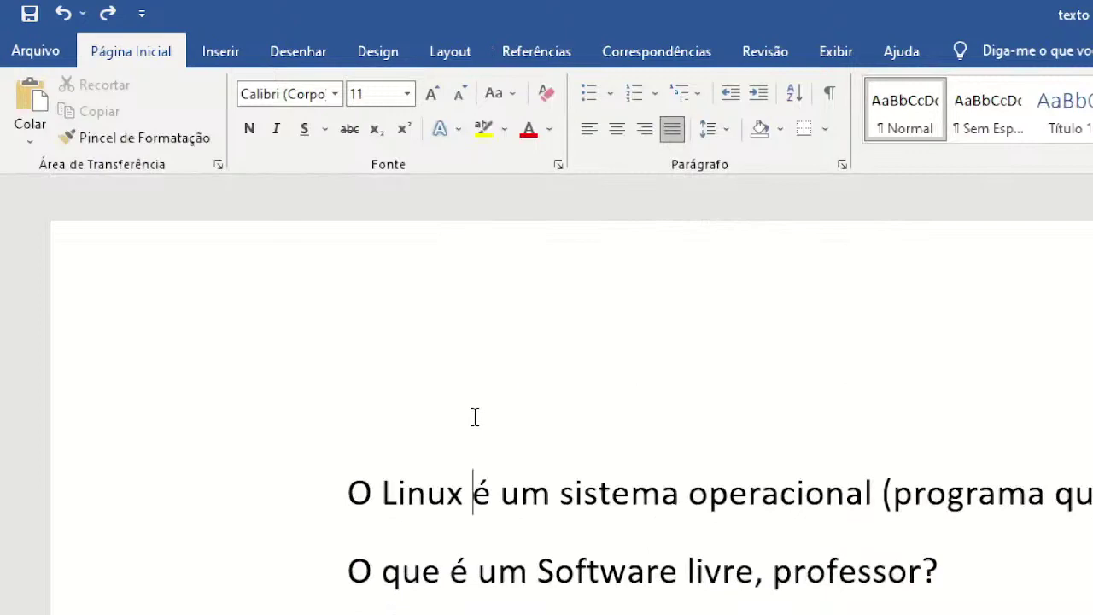
pyautogui.click(206, 57)
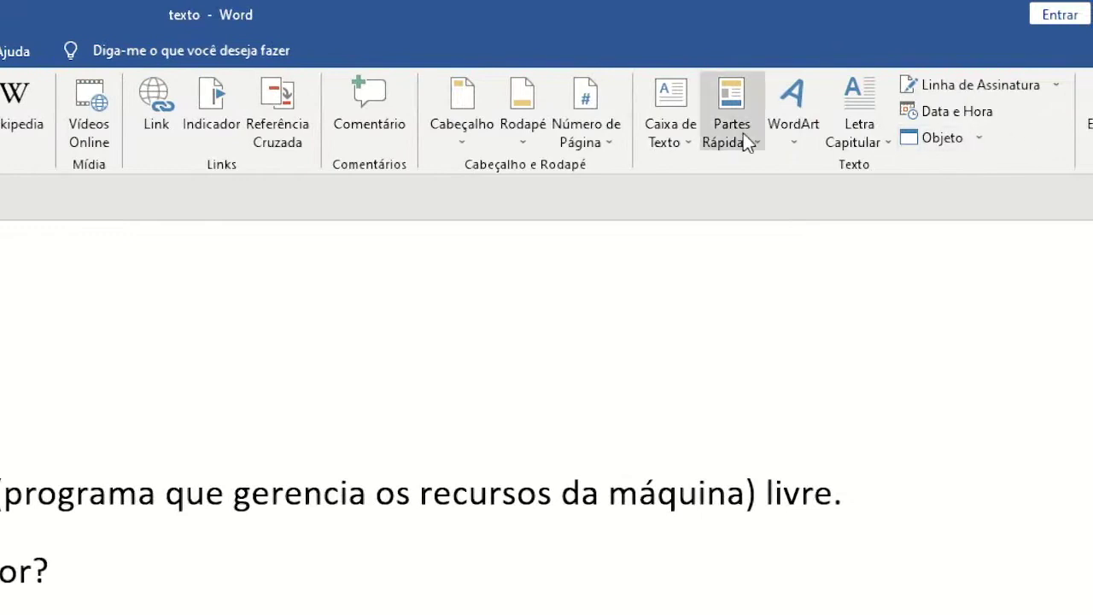
pyautogui.click(798, 137)
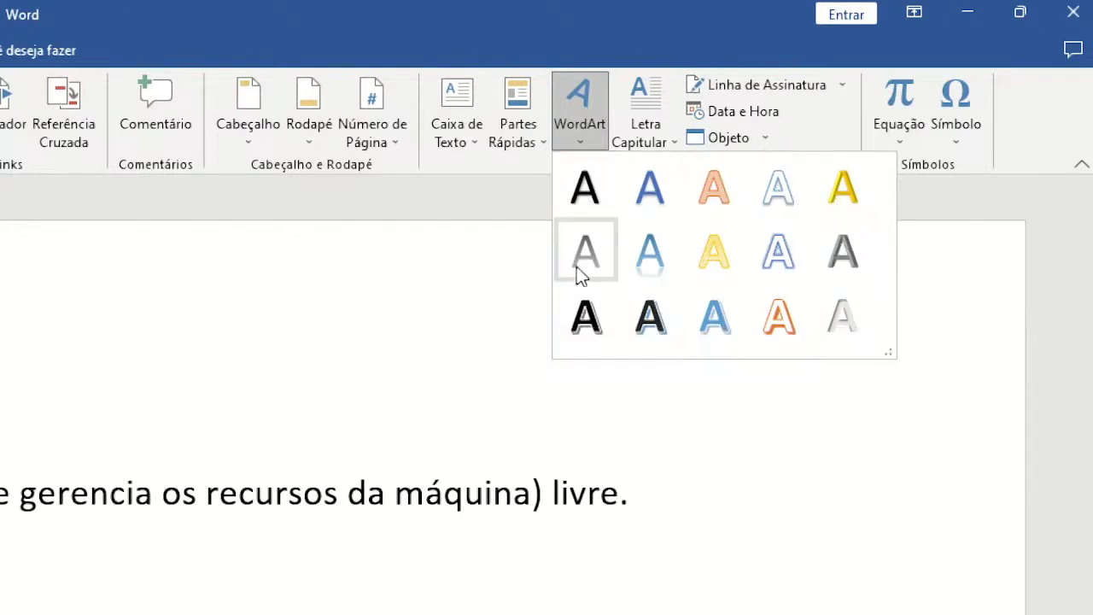
pyautogui.click(226, 482)
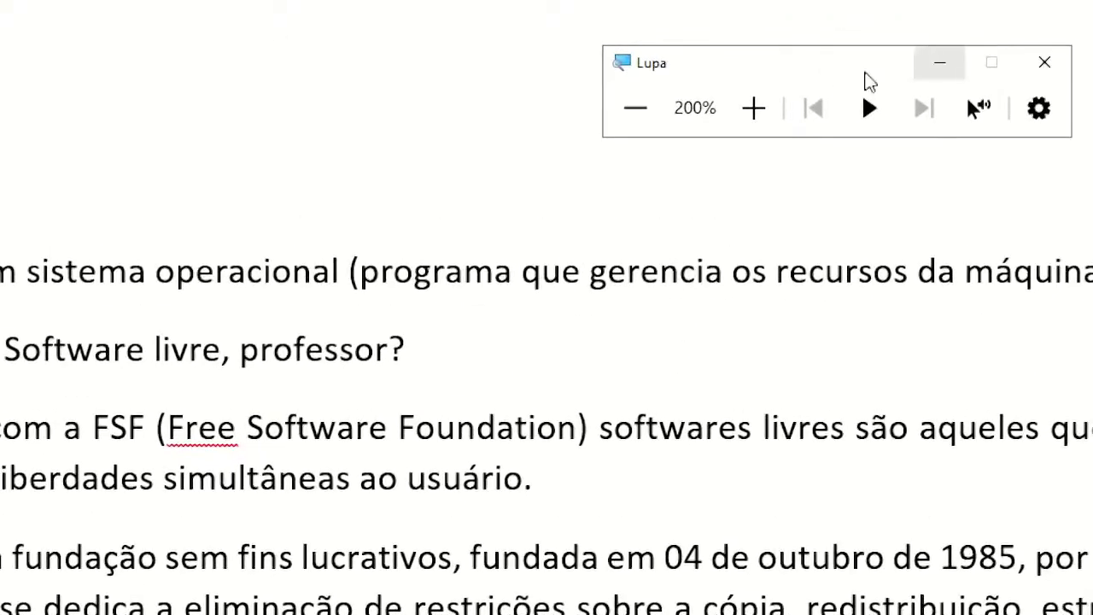
pyautogui.click(635, 108)
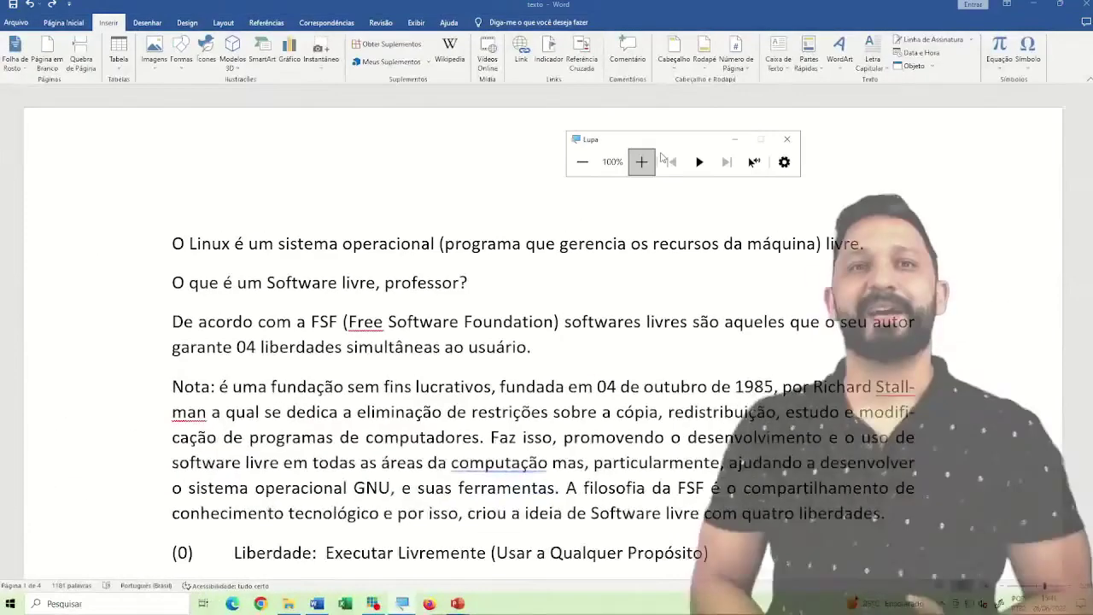